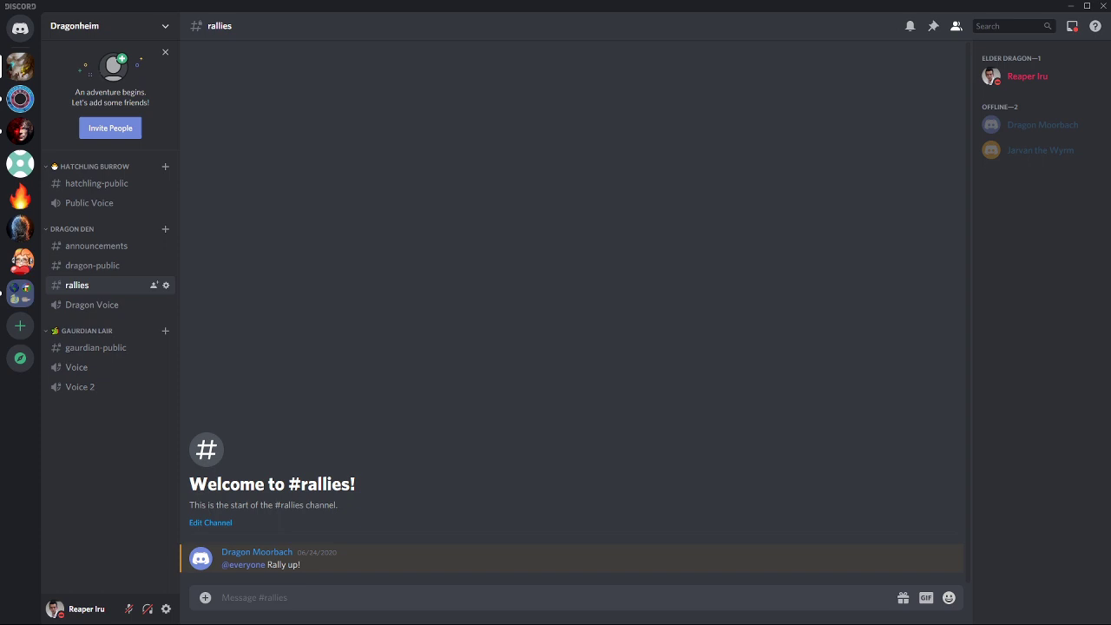
# Step: Mute the dragon-public channel for 1 hour and unmute it again
pyautogui.click(97, 267)
pyautogui.rightClick(96, 268)
pyautogui.moveTo(151, 307)
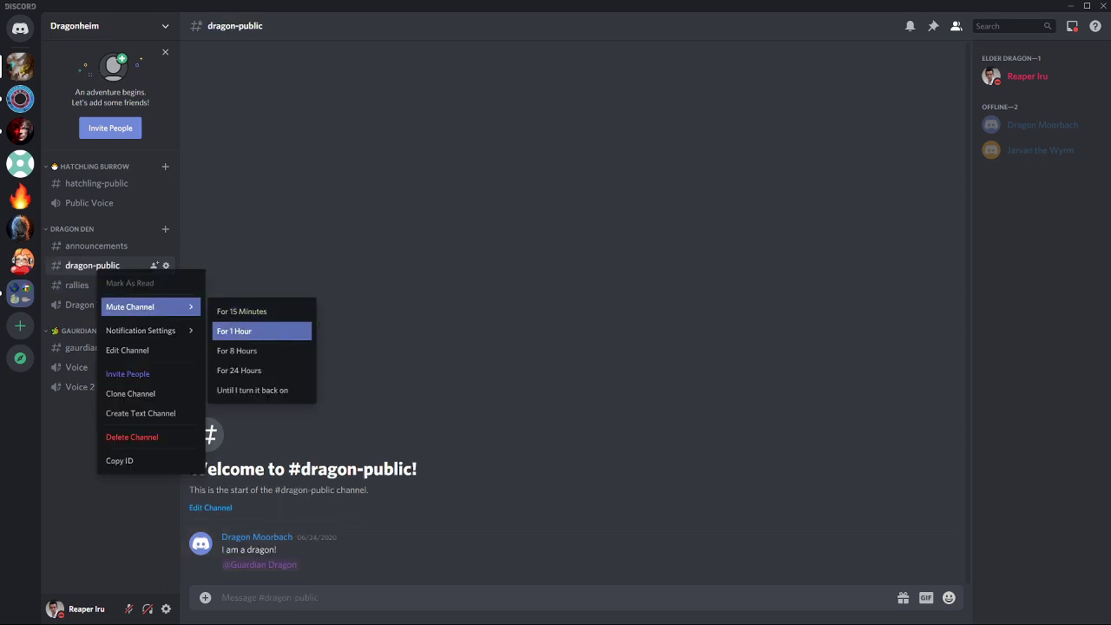
pyautogui.click(261, 330)
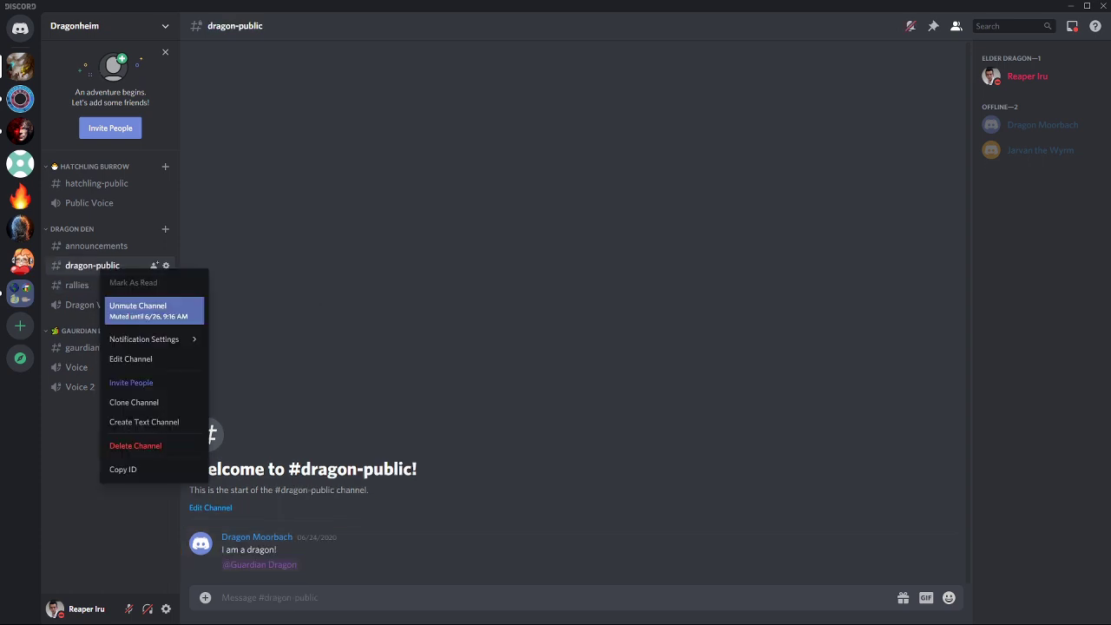
pyautogui.click(137, 309)
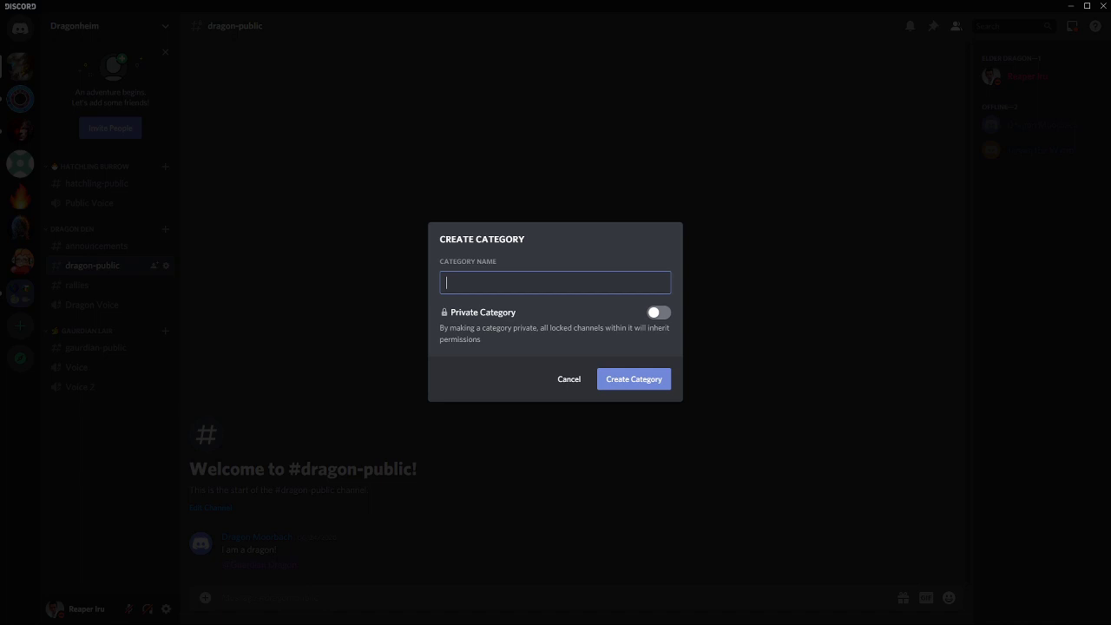
# Step: Create a private category "Wyvern Pit" accessible to Hatchling, Young Dragon, Dragon and Guardian Dragon, and move it above Dragon Den
pyautogui.write('Wyvern Pit')
pyautogui.click(658, 312)
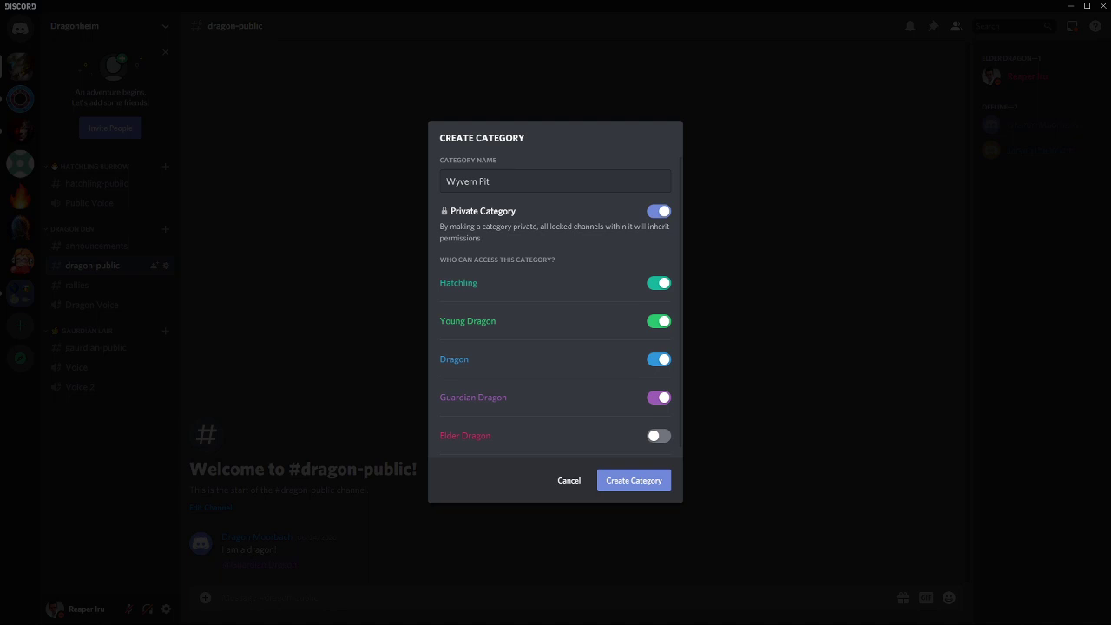
pyautogui.click(633, 480)
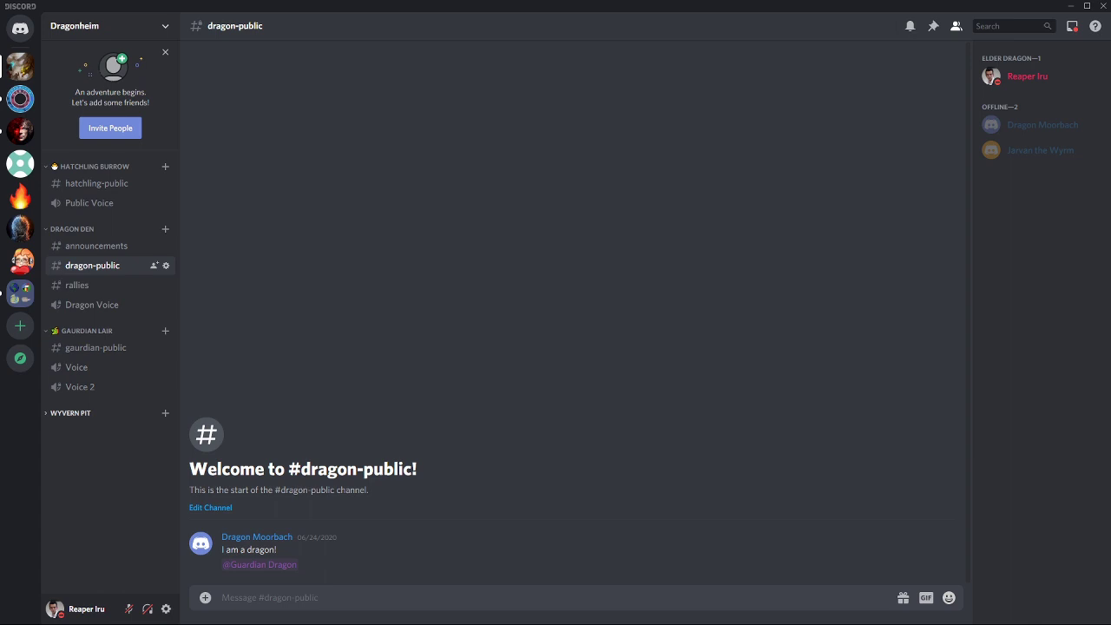
pyautogui.moveTo(70, 413); pyautogui.dragTo(88, 222)
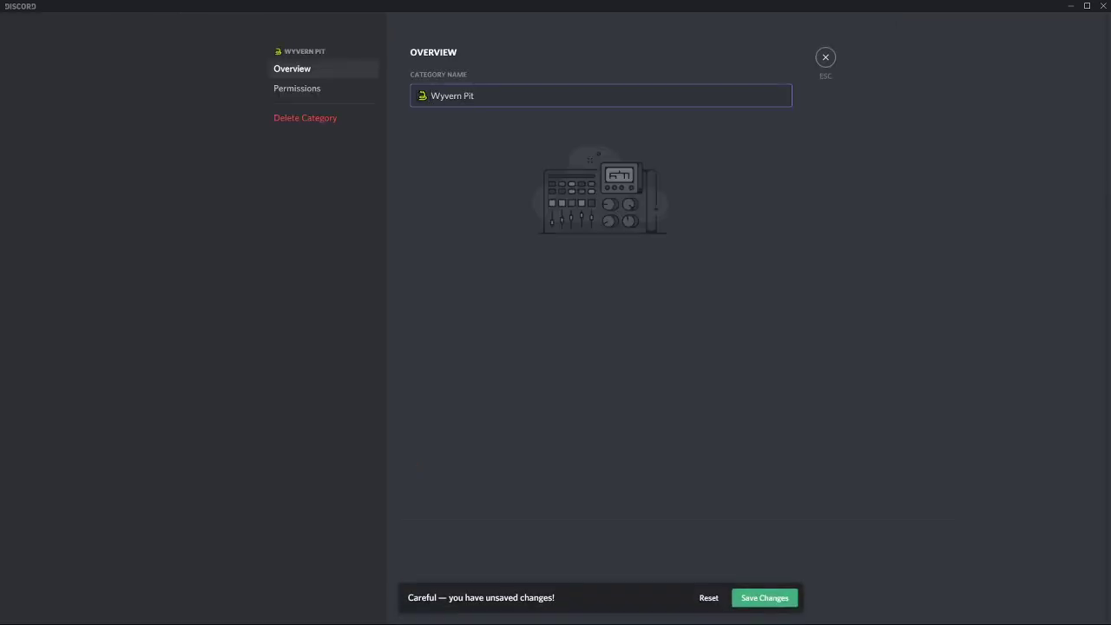
# Step: Save the Wyvern Pit and Dragon Den category names with a reptile emoji in front of each
pyautogui.click(765, 598)
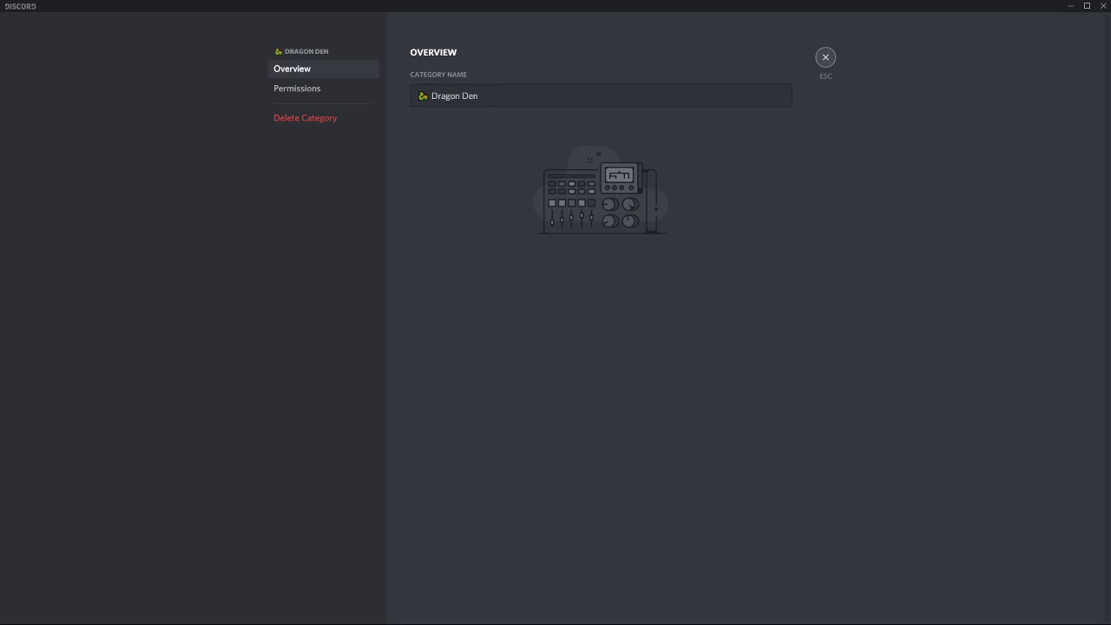
pyautogui.click(825, 57)
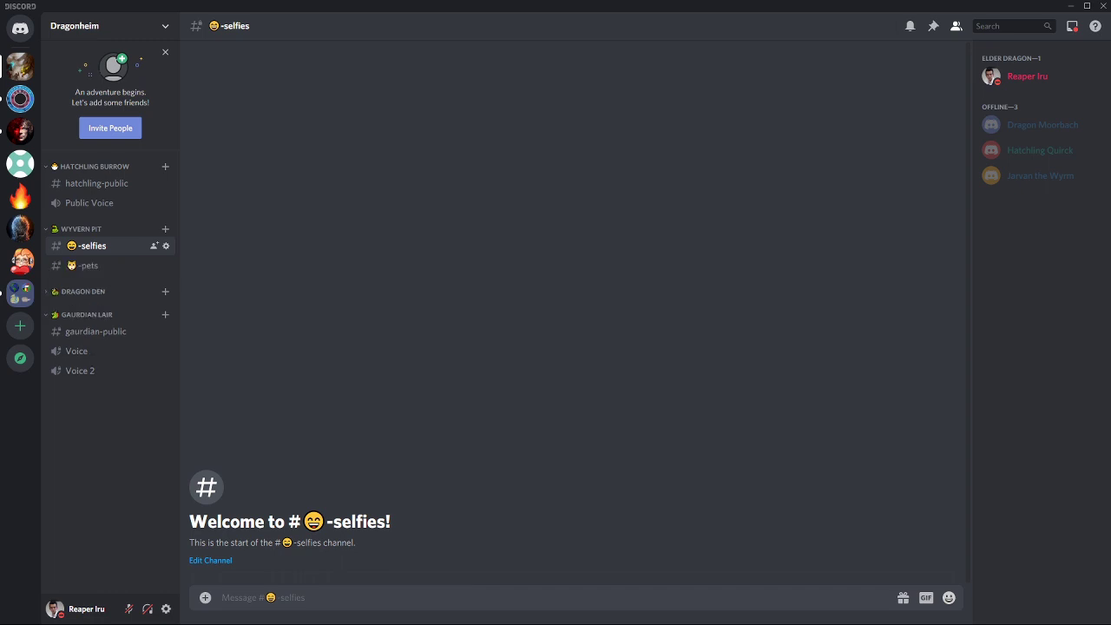
# Step: Clone the pets channel in Wyvern Pit under the name "🍔-food"
pyautogui.rightClick(109, 264)
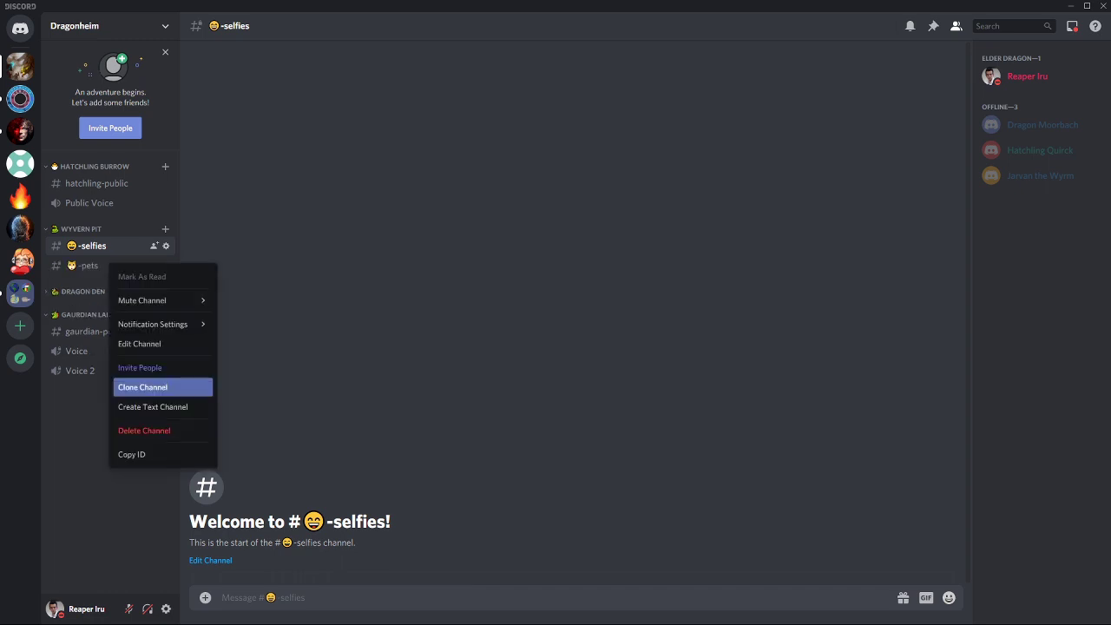
pyautogui.click(143, 387)
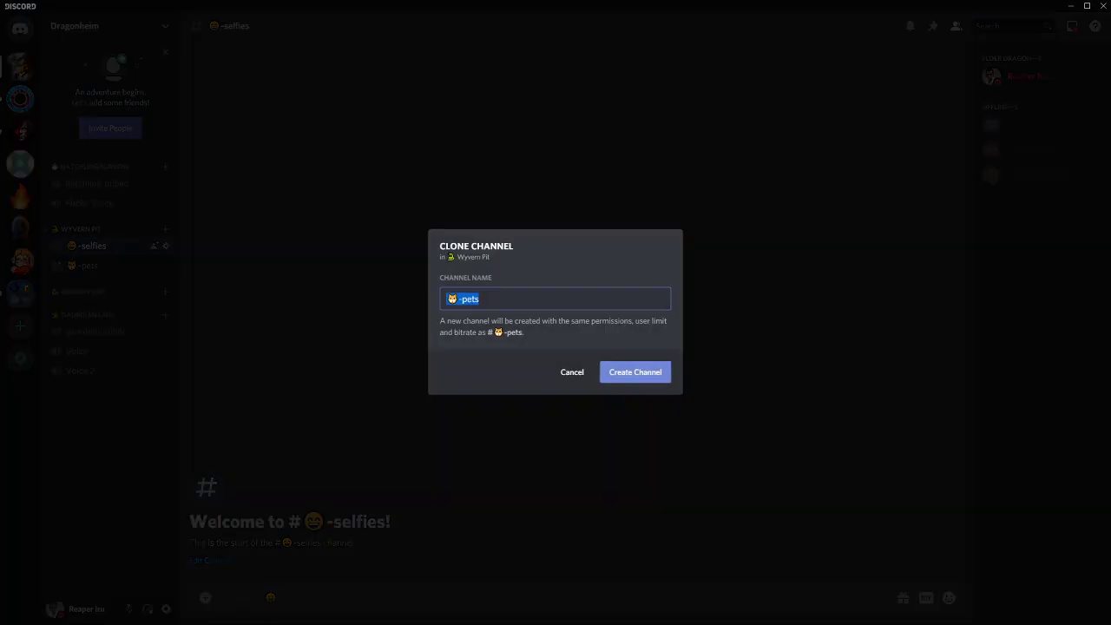
pyautogui.click(509, 299)
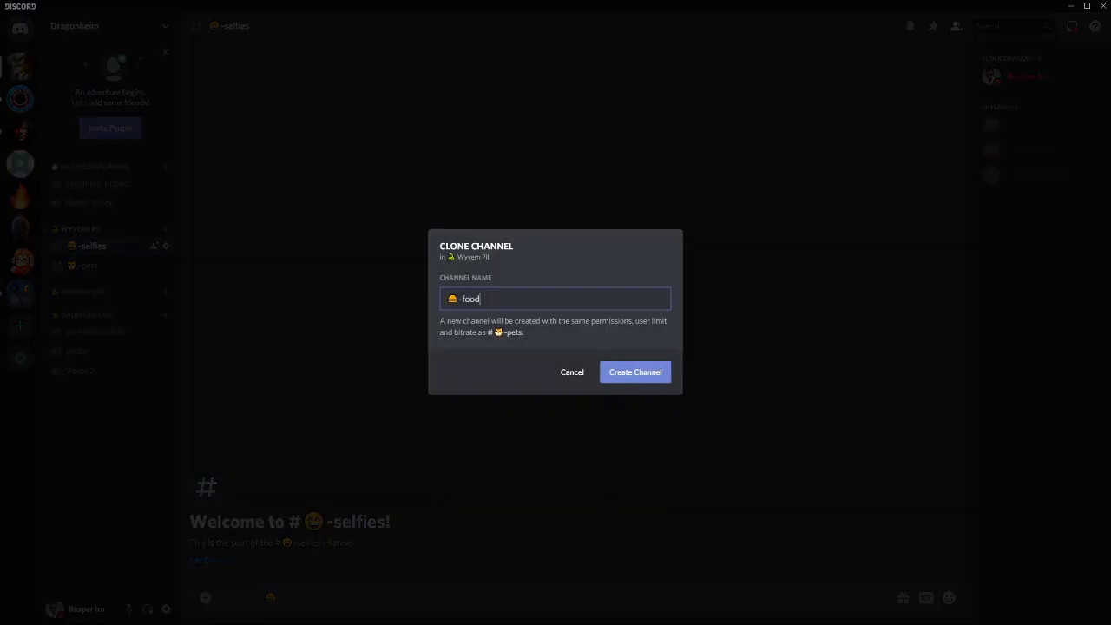
pyautogui.press('Return')
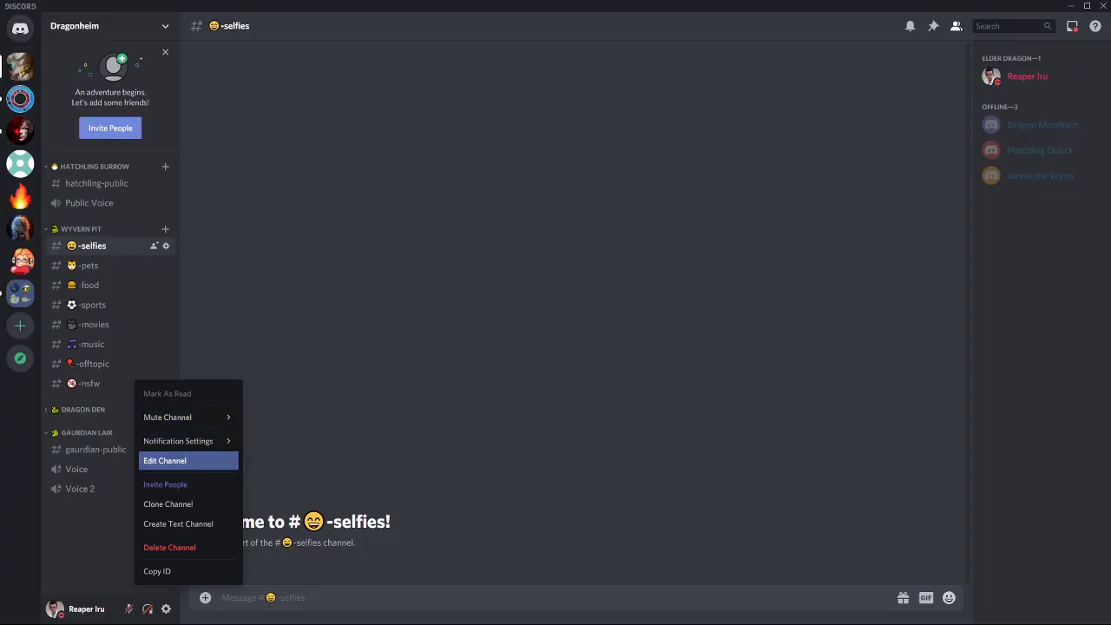
# Step: Mark the nsfw channel as NSFW with a 10s slowmode and the topic "Not safe for work, do not open this at work!", and open it
pyautogui.click(174, 459)
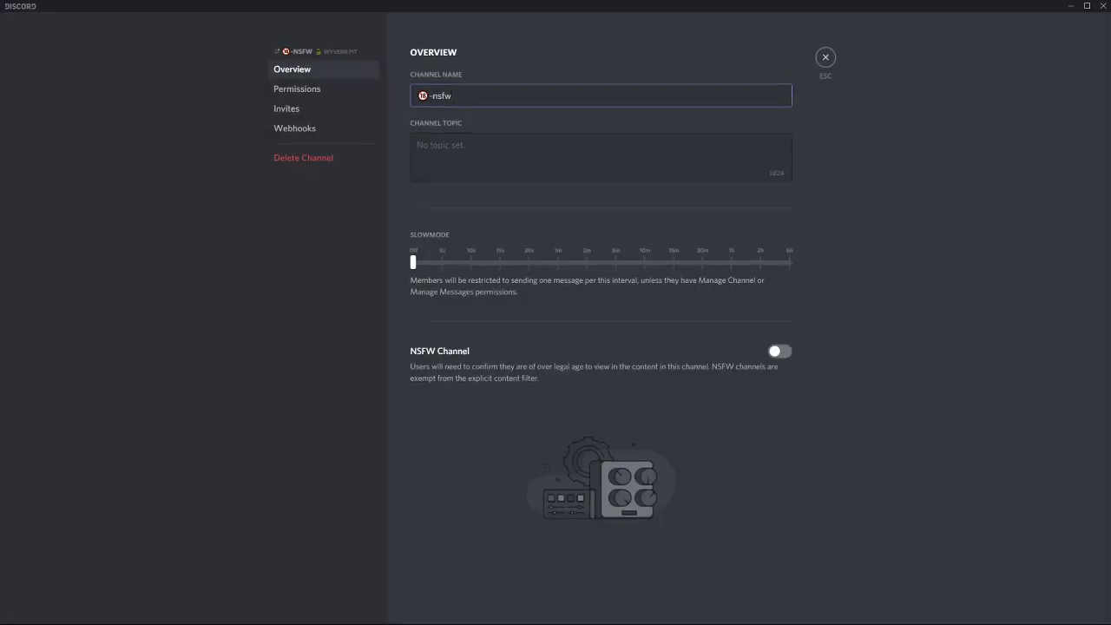
pyautogui.click(779, 352)
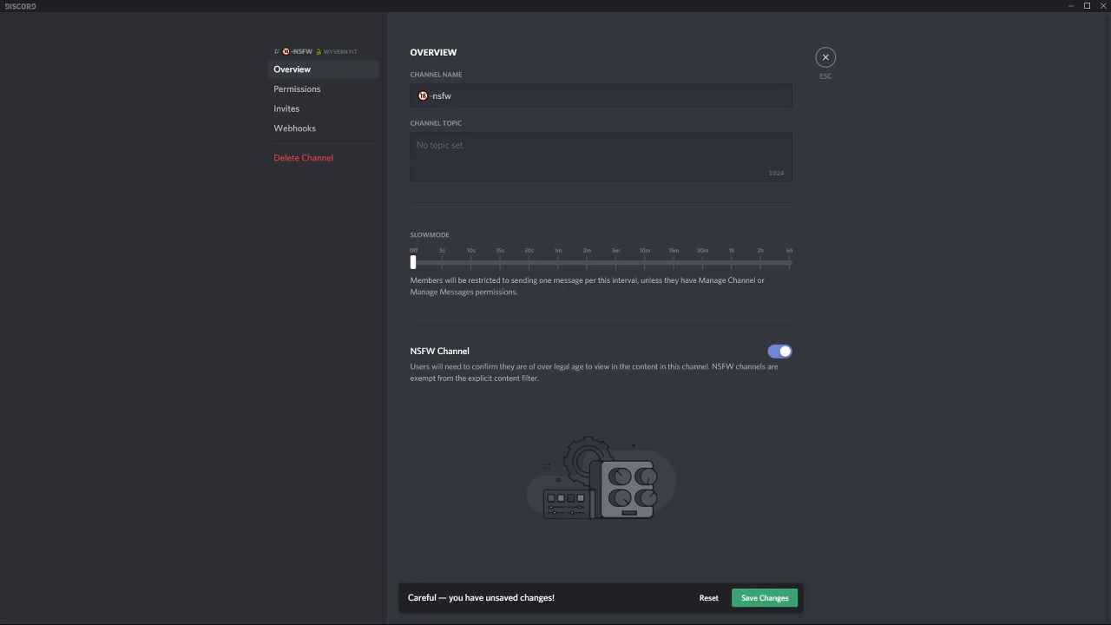
pyautogui.moveTo(413, 262); pyautogui.dragTo(470, 262)
pyautogui.click(600, 156)
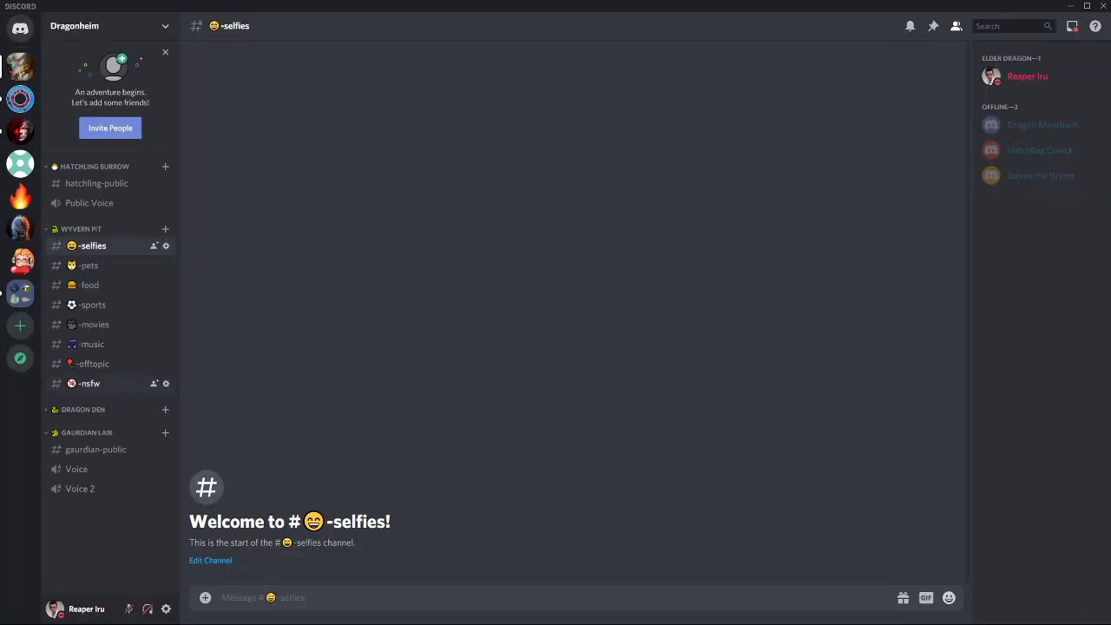
pyautogui.click(90, 383)
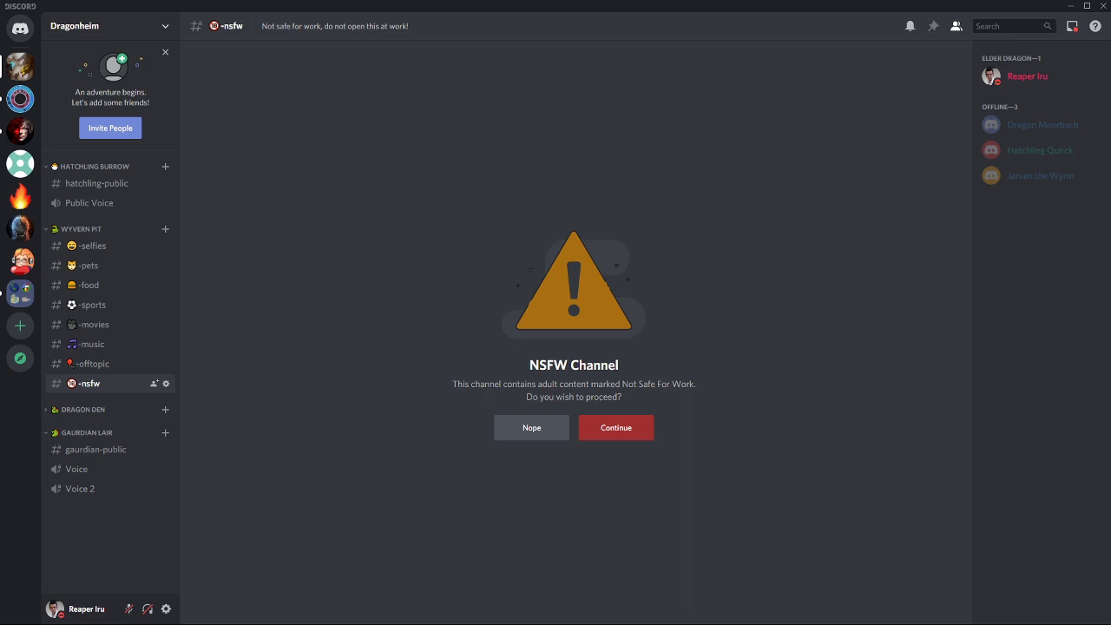
# Step: Mute the Wyvern Pit category until it is turned back on
pyautogui.rightClick(87, 228)
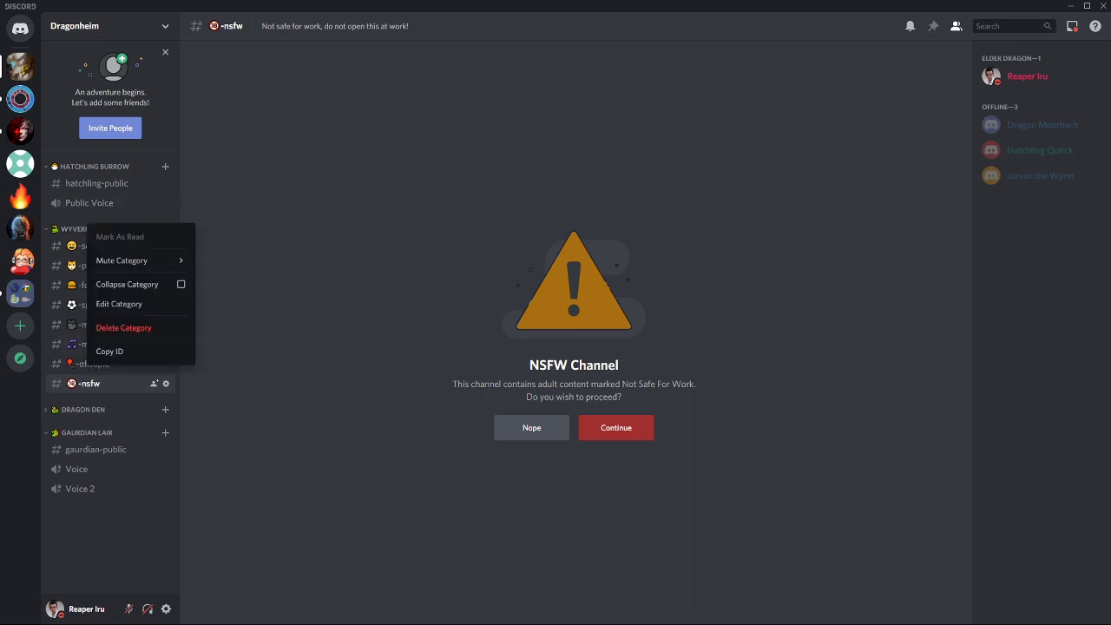
pyautogui.moveTo(122, 261)
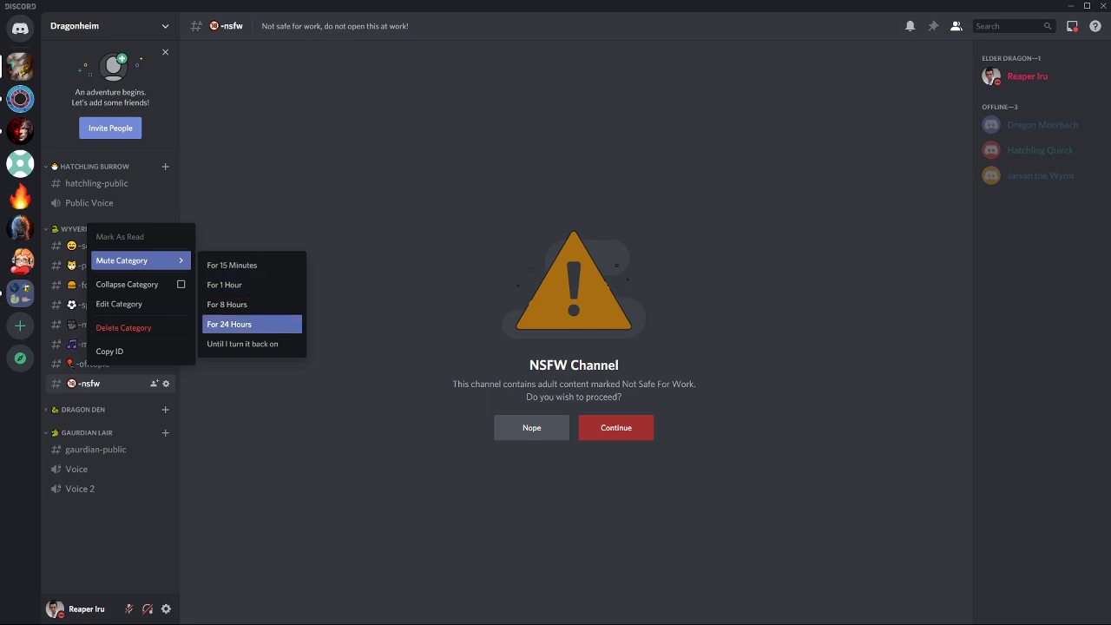
pyautogui.click(242, 343)
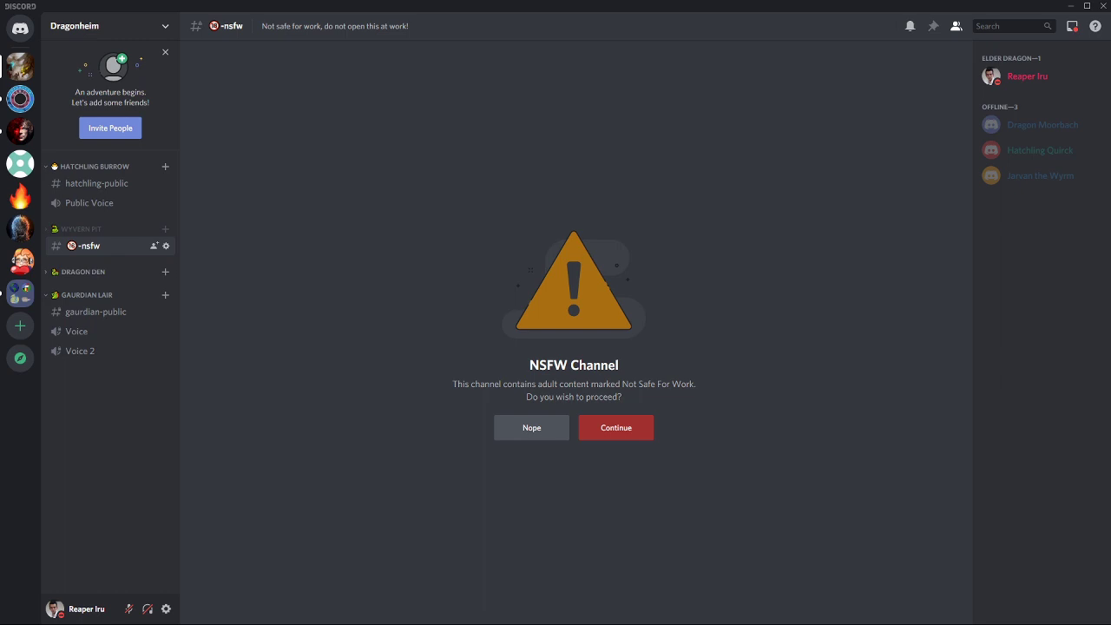
pyautogui.rightClick(21, 66)
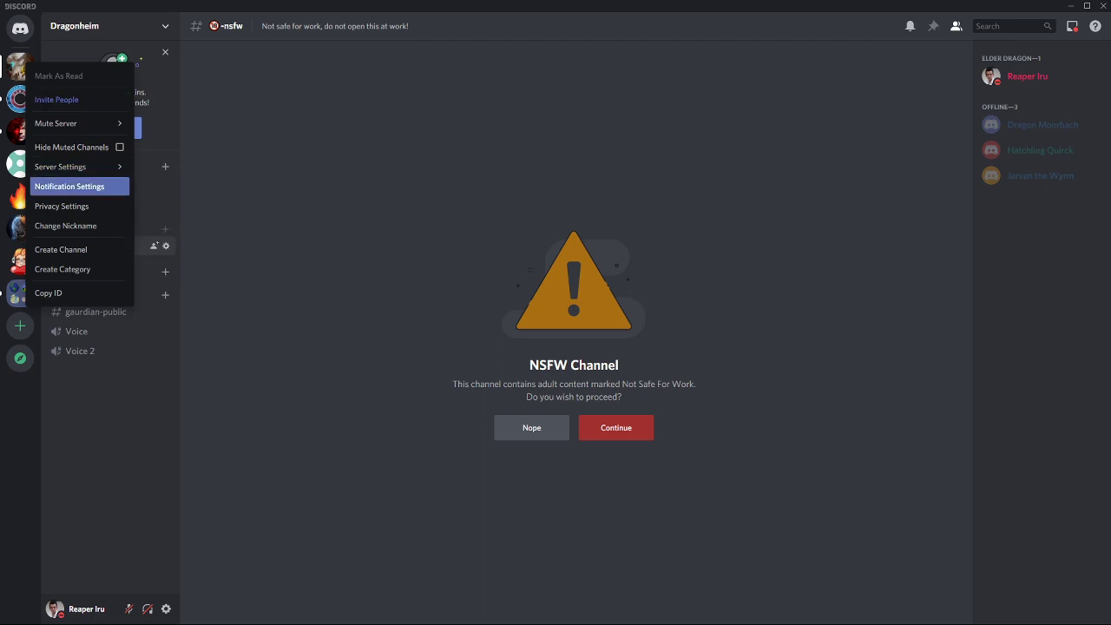
pyautogui.click(78, 185)
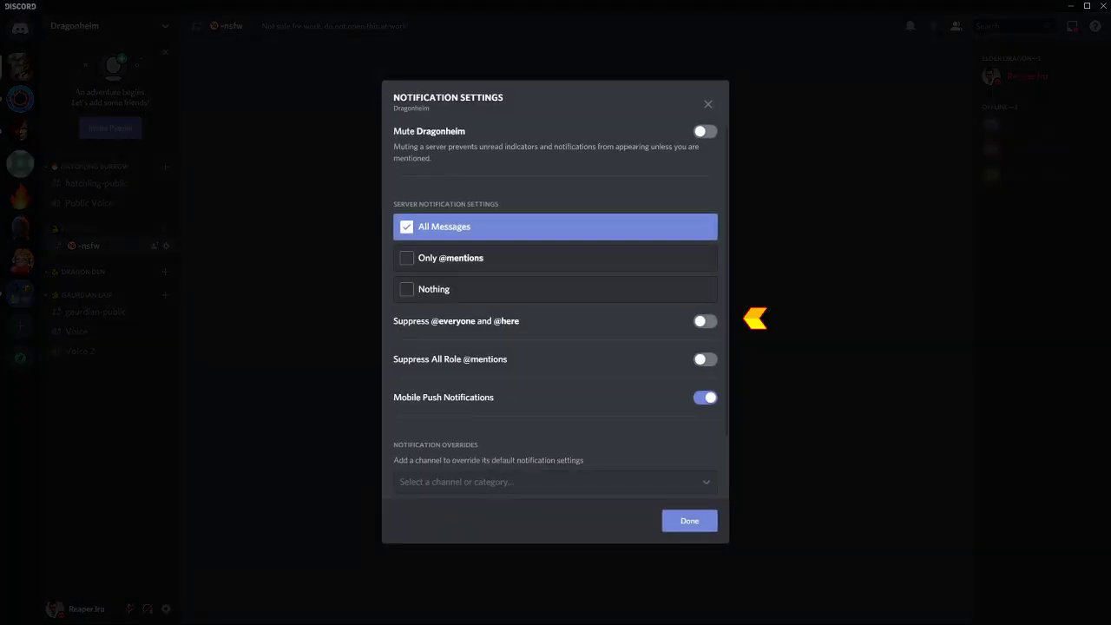
pyautogui.click(705, 321)
pyautogui.click(704, 359)
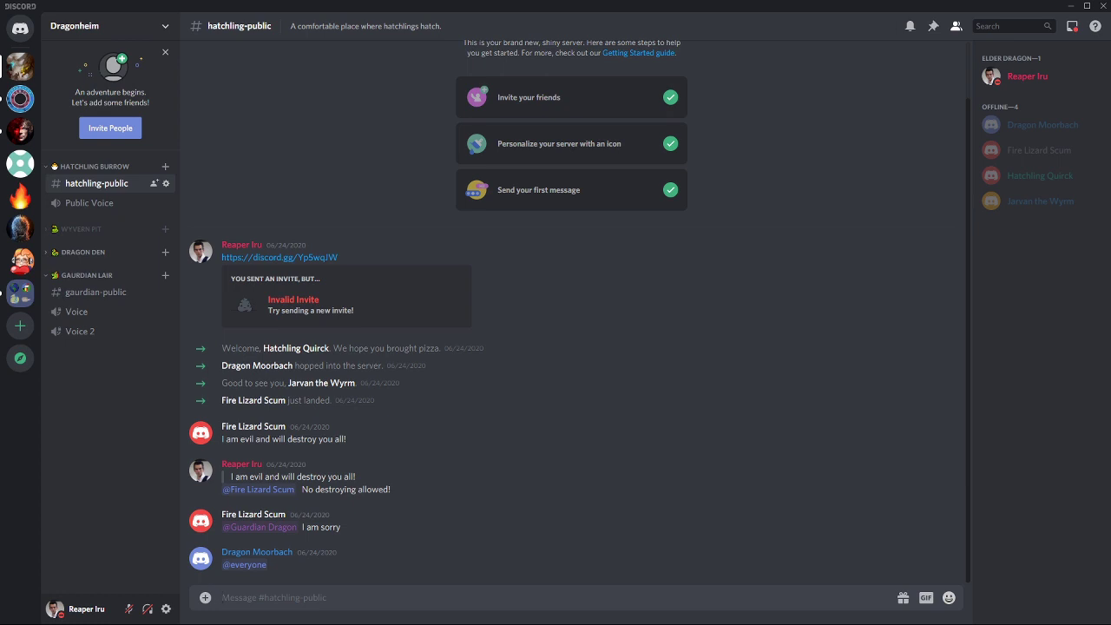
# Step: Clone the hatchling-public channel in Hatchling Burrow under the same name
pyautogui.rightClick(76, 183)
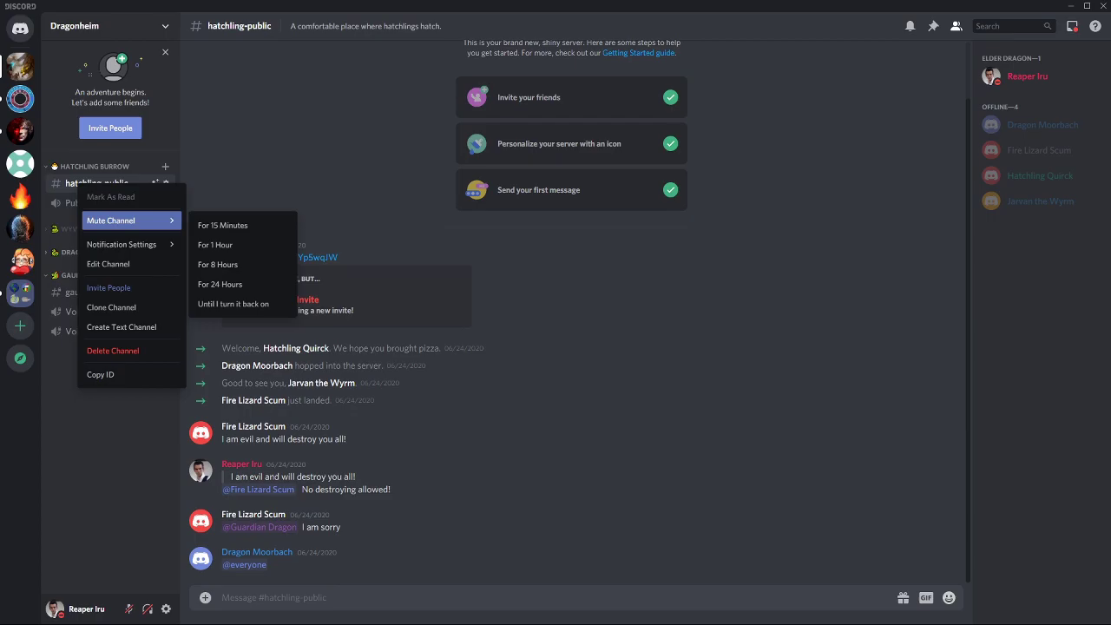
pyautogui.click(113, 308)
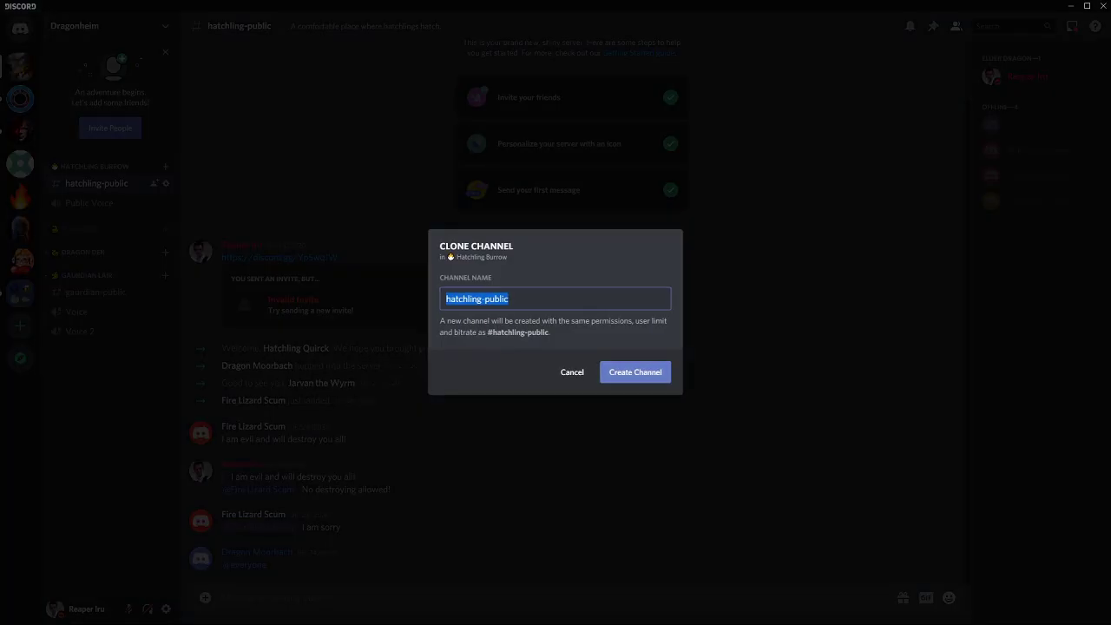
pyautogui.press('Return')
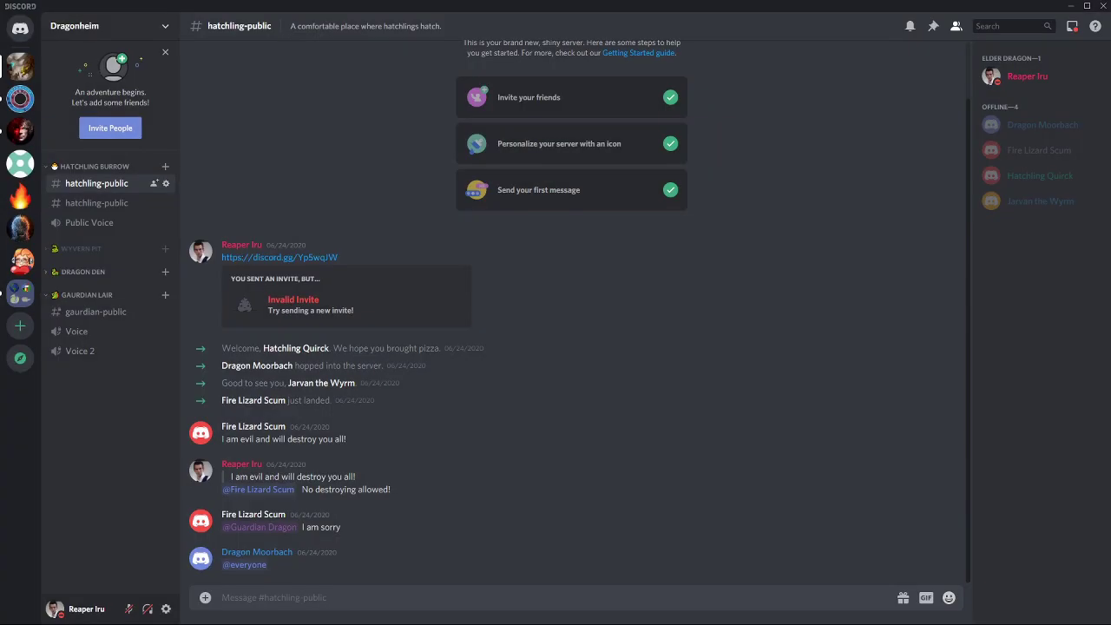
# Step: Rename the original hatchling-public channel "welcome", clear its topic and save the changes
pyautogui.rightClick(109, 183)
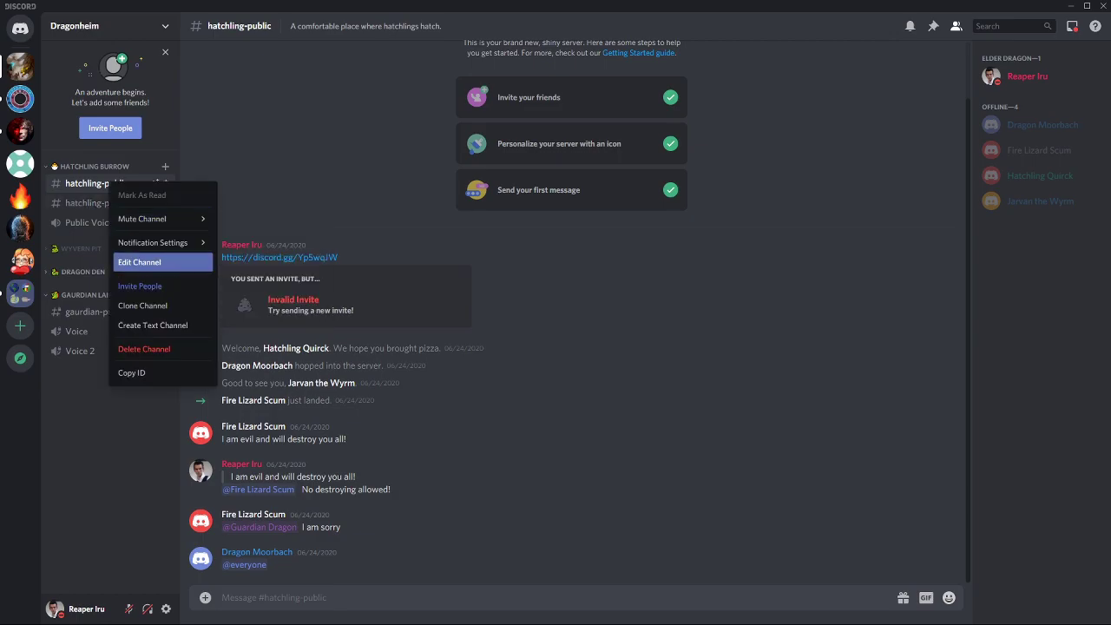
pyautogui.click(555, 144)
pyautogui.click(166, 183)
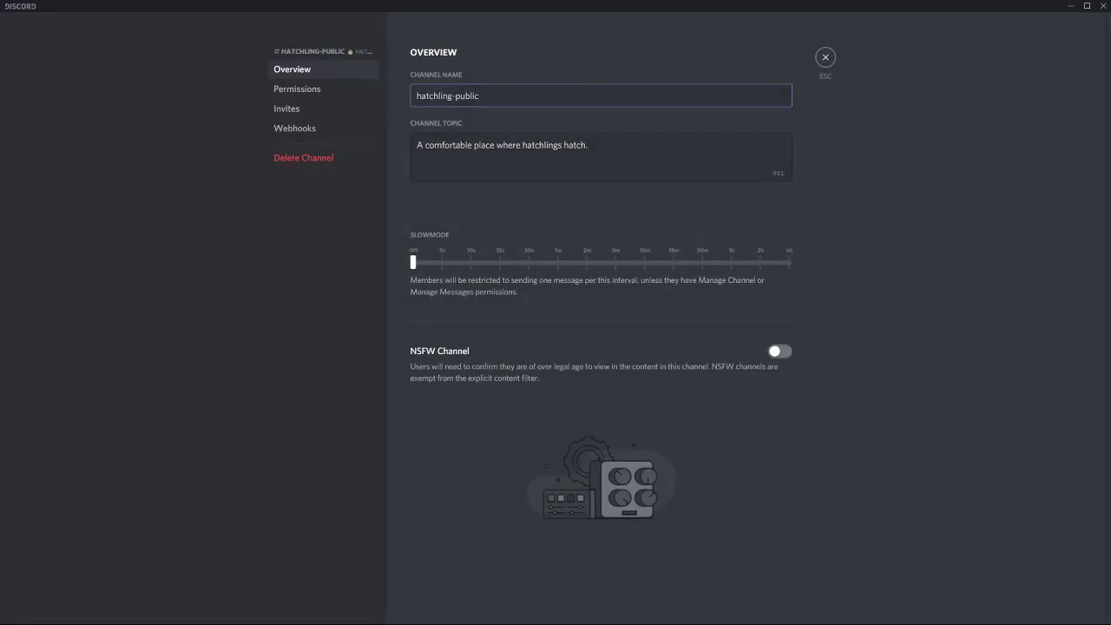
pyautogui.hotkey('ctrl', 'a')
pyautogui.write('welcome')
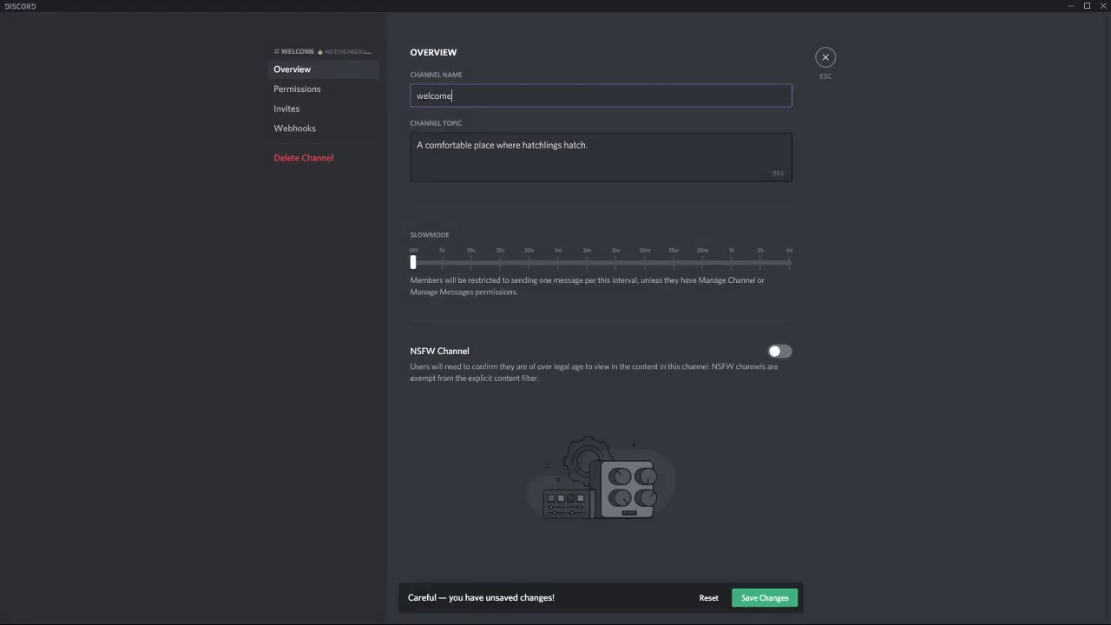
pyautogui.press('Tab')
pyautogui.hotkey('ctrl', 'a')
pyautogui.press('BackSpace')
pyautogui.click(765, 598)
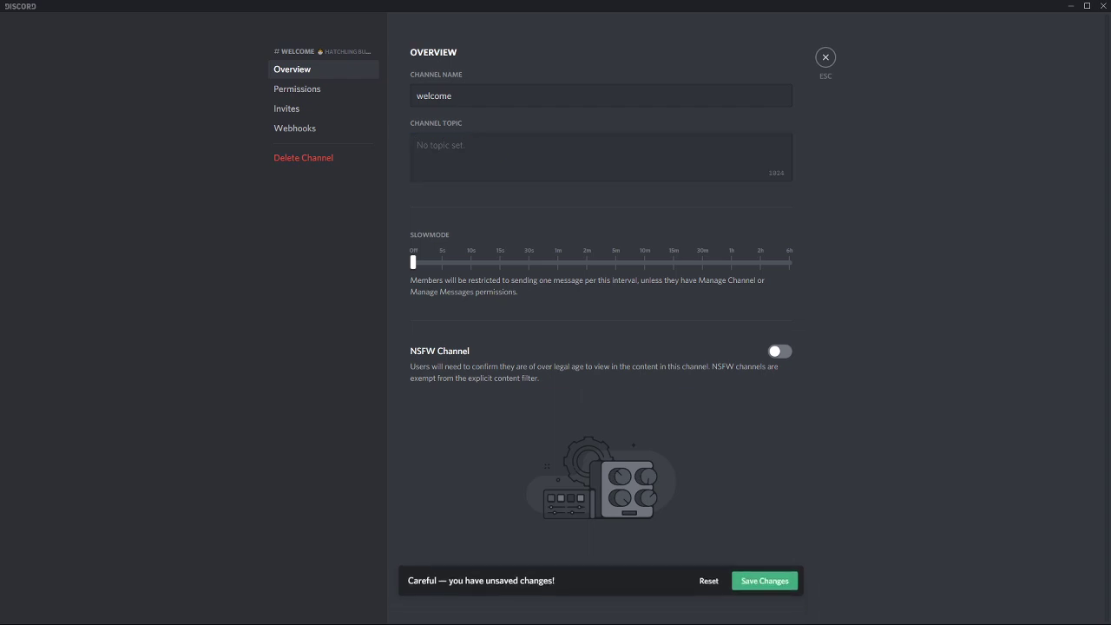
pyautogui.click(296, 90)
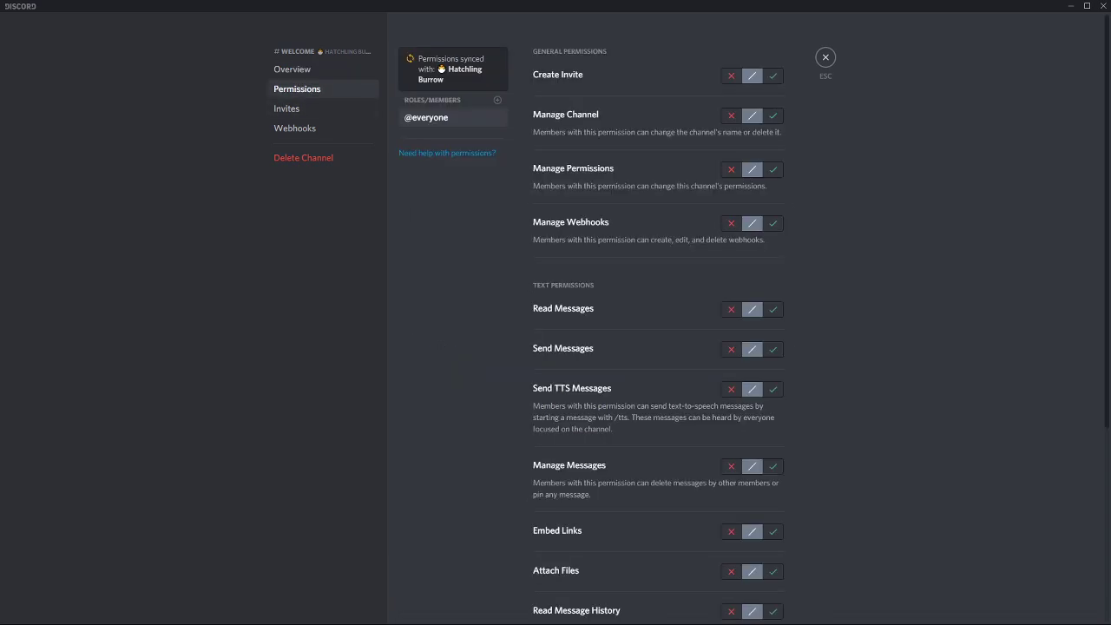
pyautogui.click(731, 350)
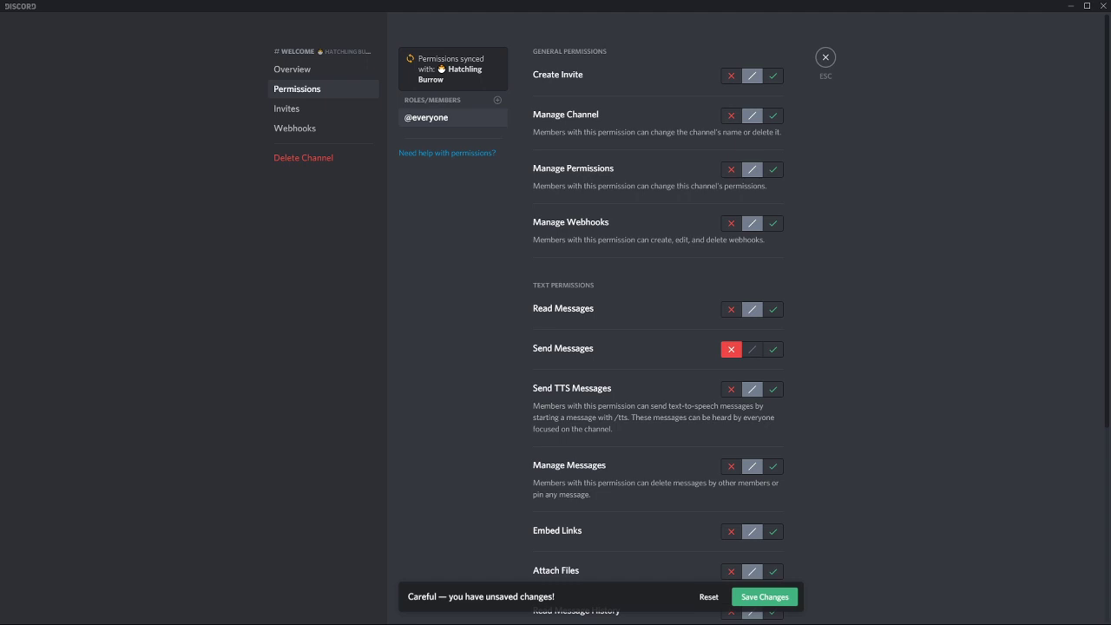
pyautogui.click(765, 598)
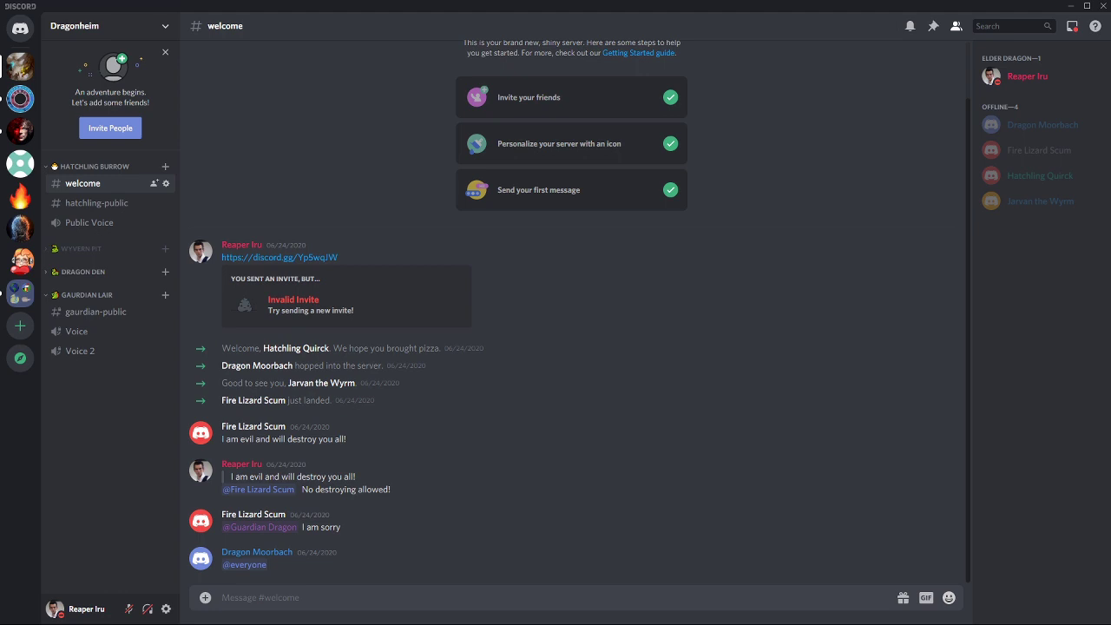
# Step: Delete the members' chat messages from the welcome channel, keeping only the join notices
pyautogui.click(96, 202)
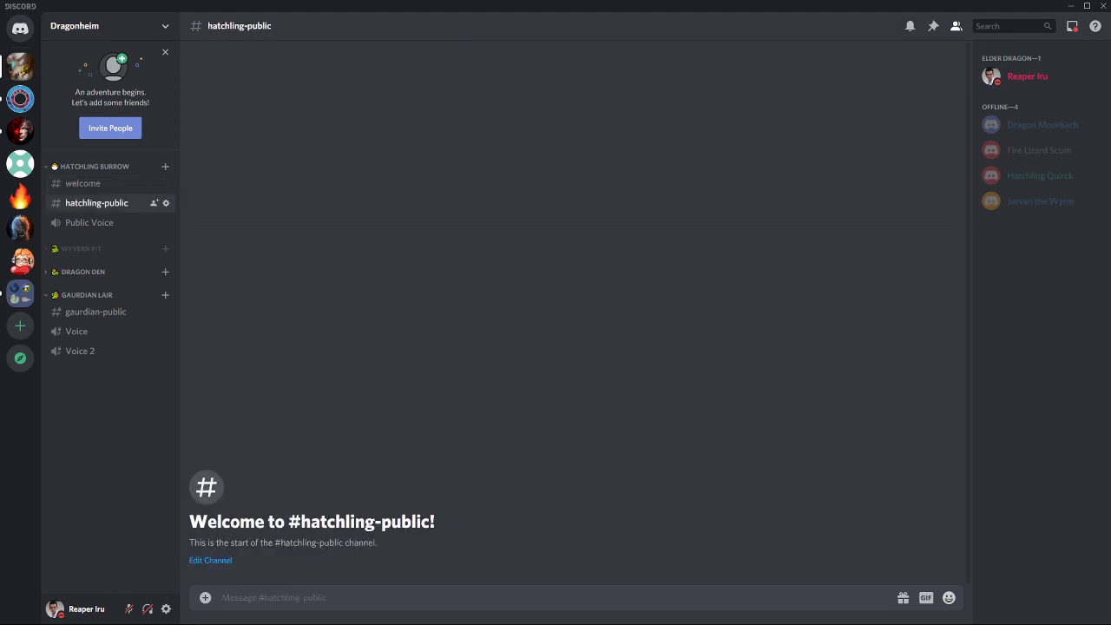
pyautogui.click(83, 183)
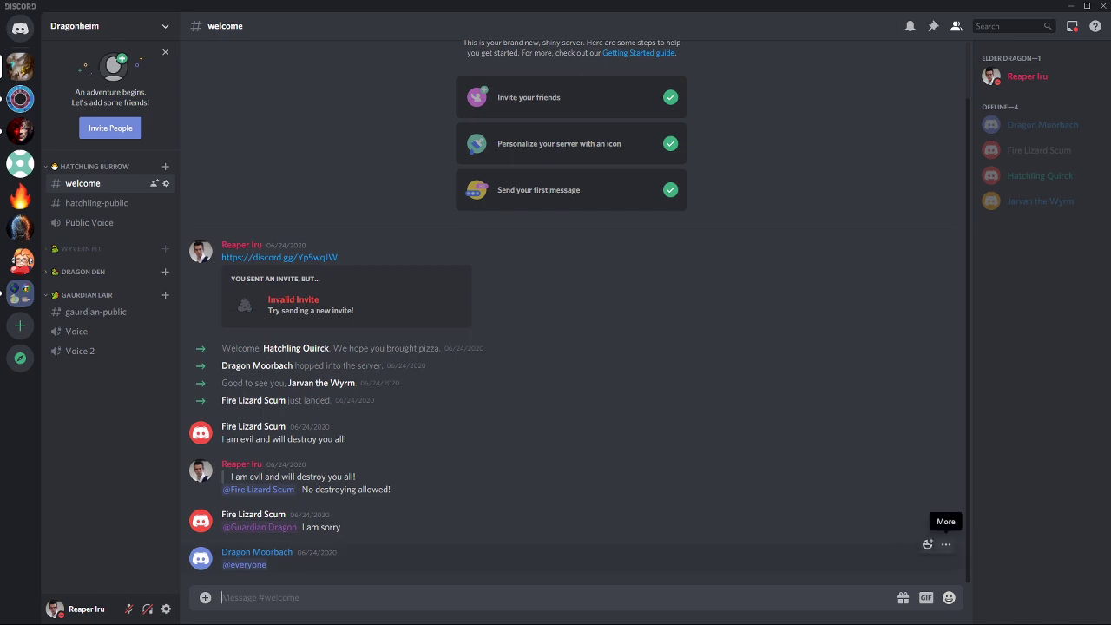
pyautogui.click(946, 544)
pyautogui.click(880, 582)
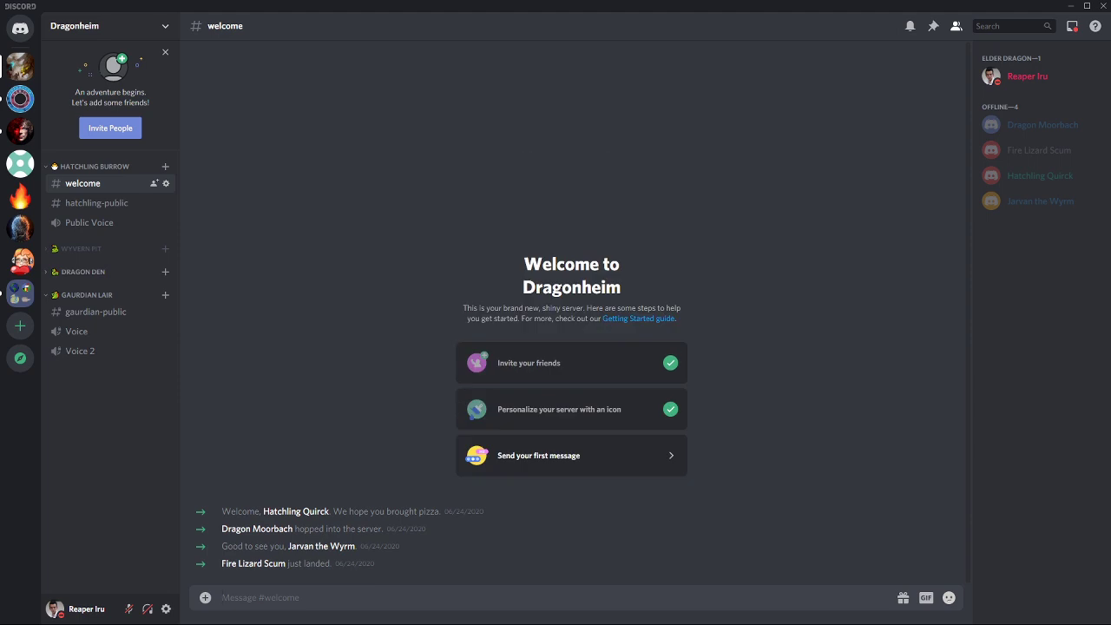
pyautogui.click(109, 26)
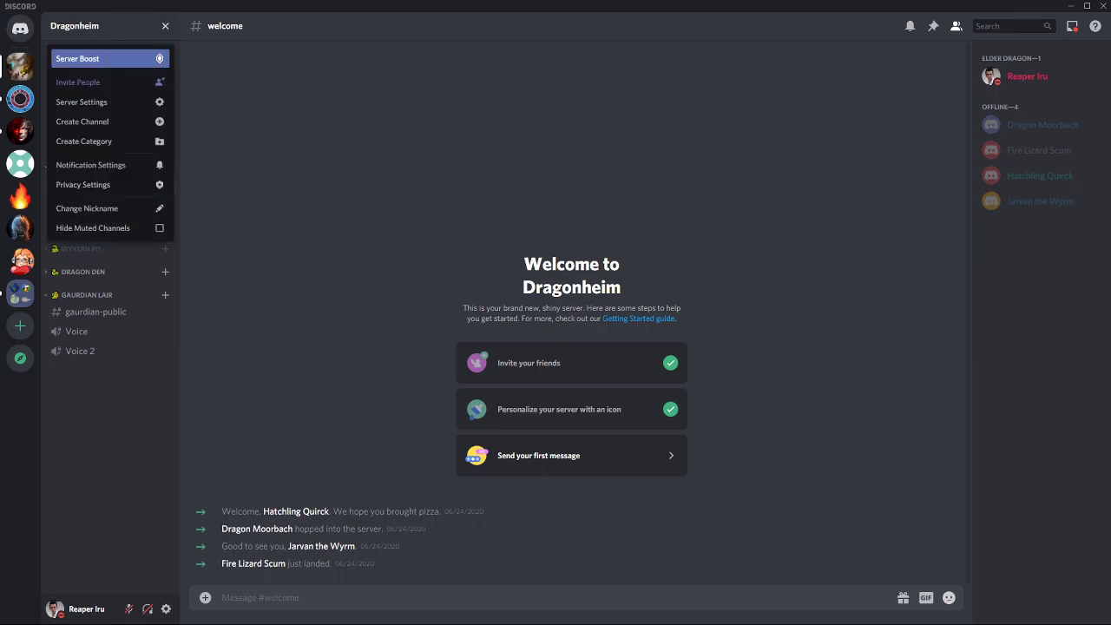
pyautogui.click(100, 101)
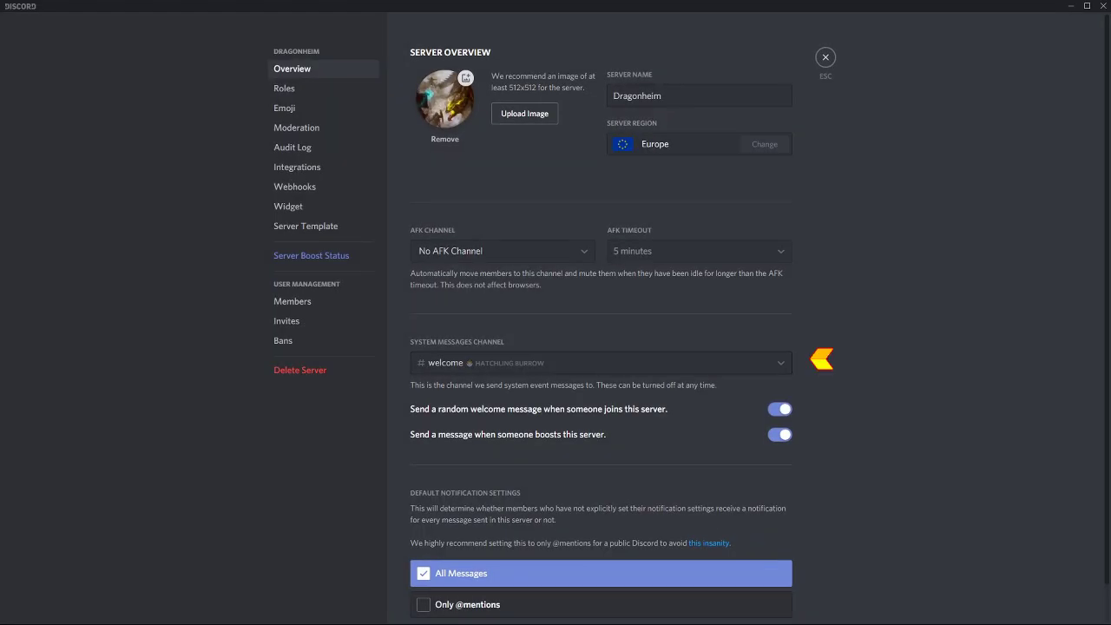
pyautogui.click(600, 362)
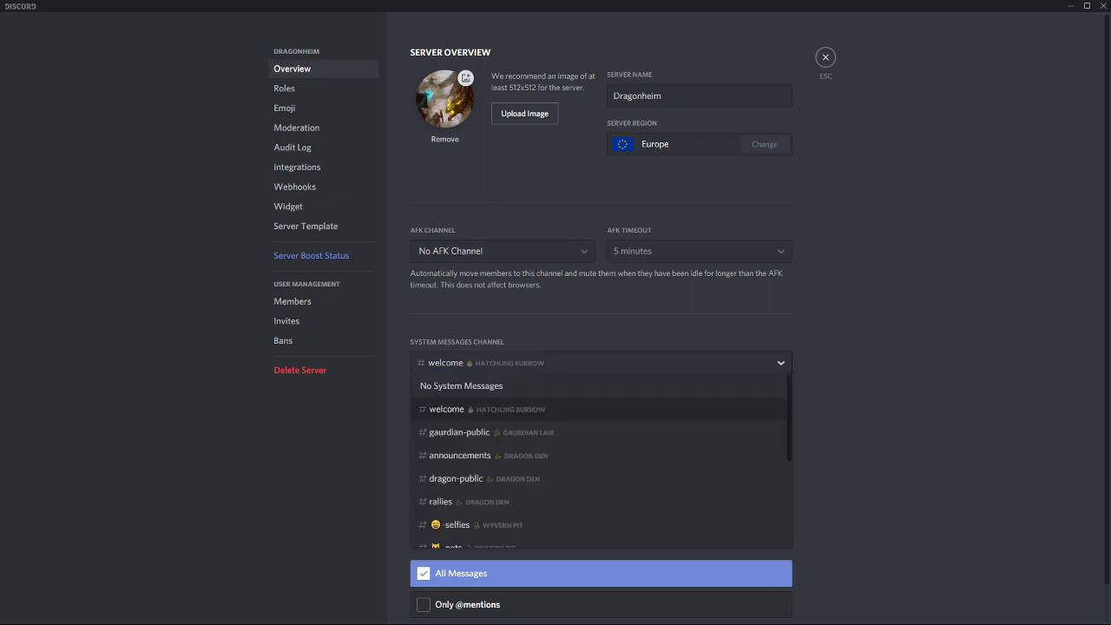
pyautogui.click(601, 363)
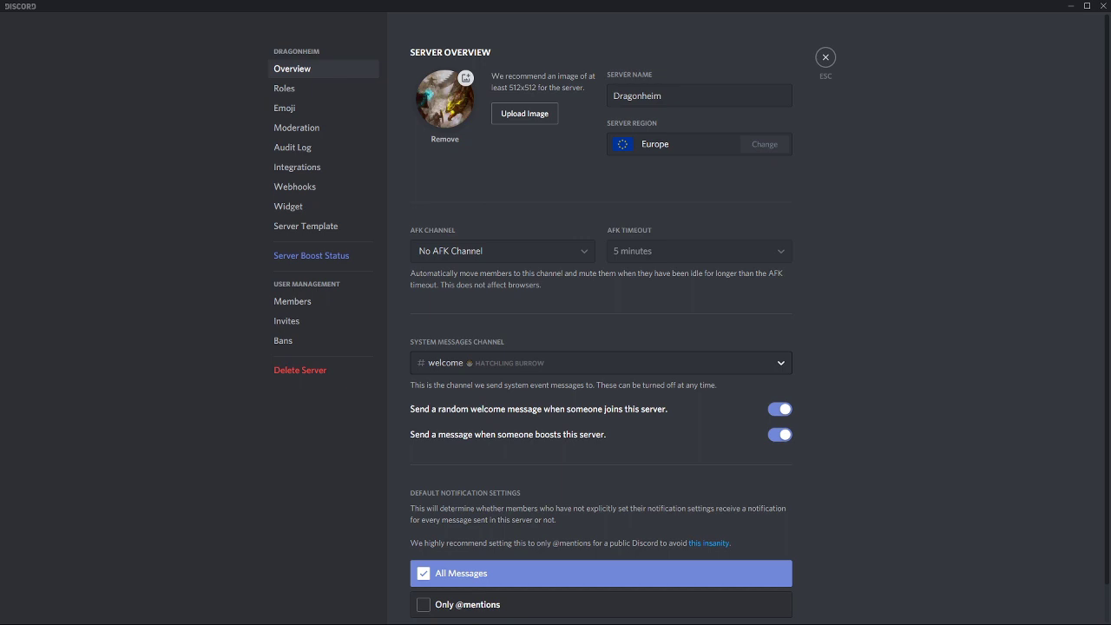
pyautogui.scroll(-1, 601, 347)
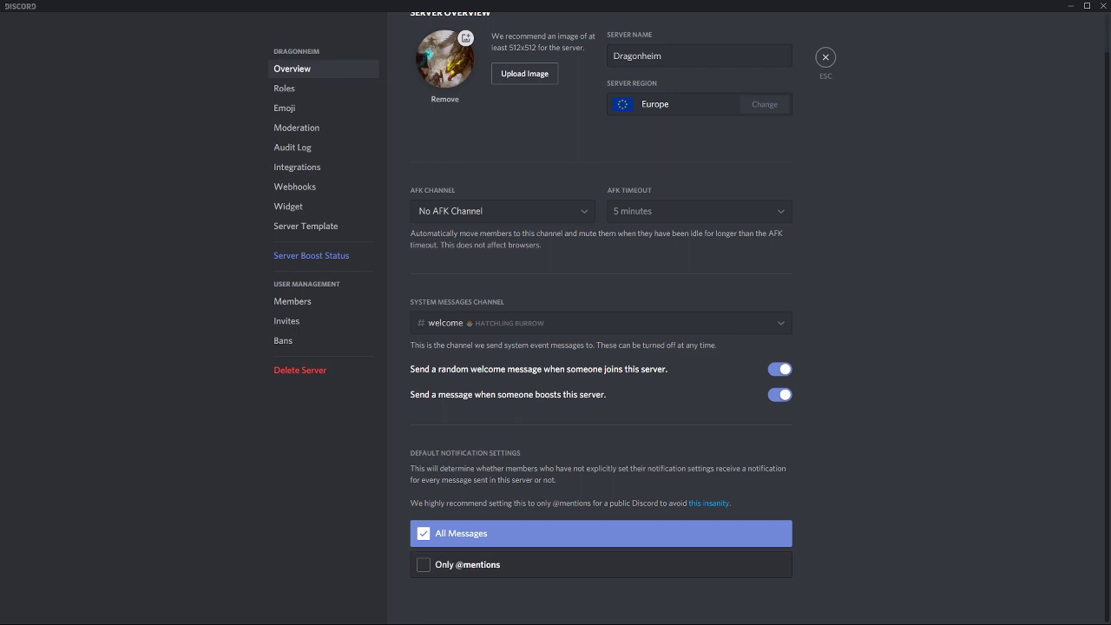
pyautogui.click(600, 565)
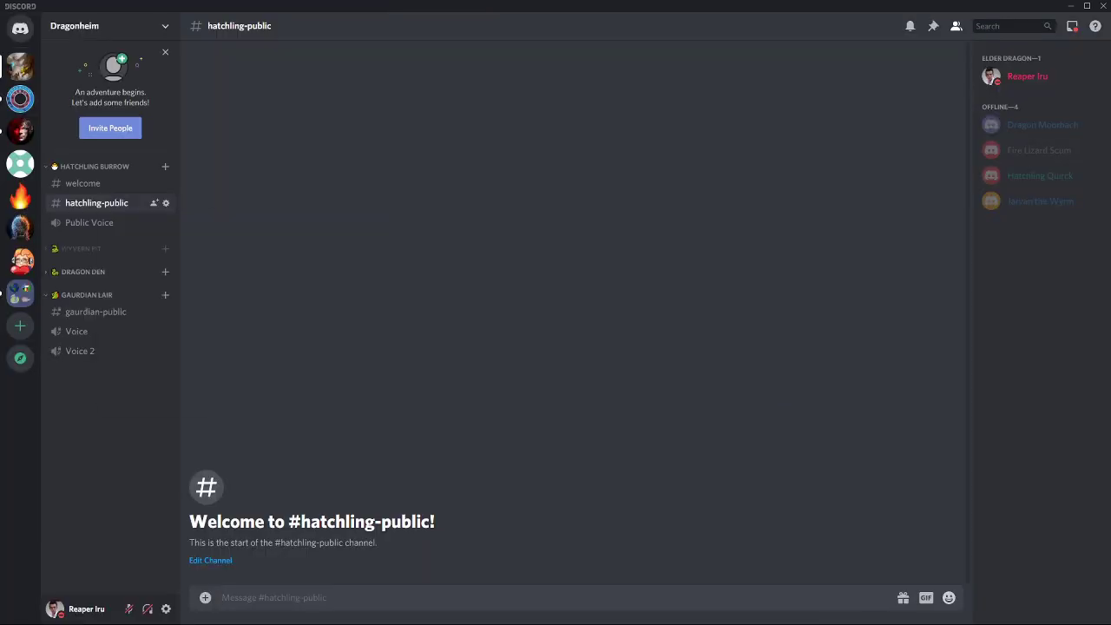
# Step: Clone hatchling-public as a new channel named "applications" and set its topic to "Apply to be a dragon!"
pyautogui.rightClick(100, 201)
pyautogui.click(139, 323)
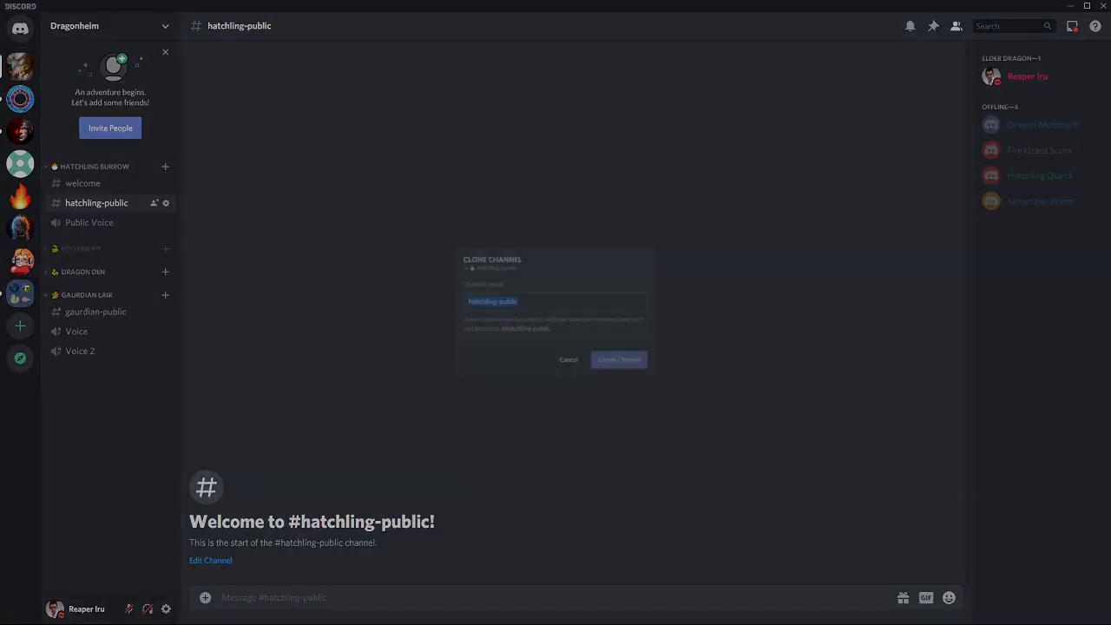
pyautogui.write('application')
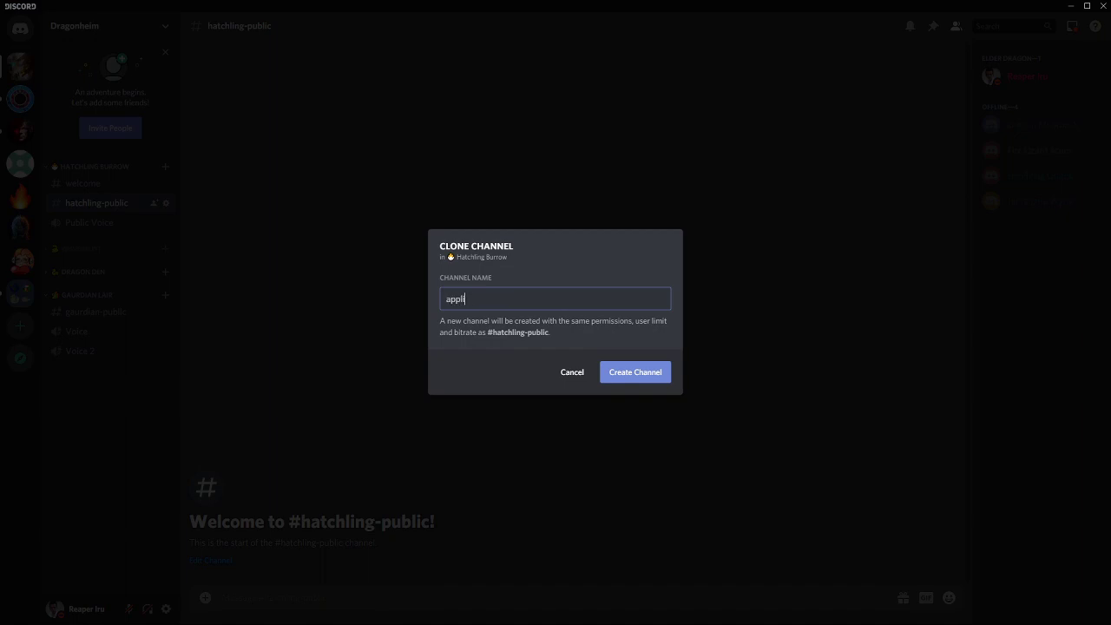
pyautogui.write('s')
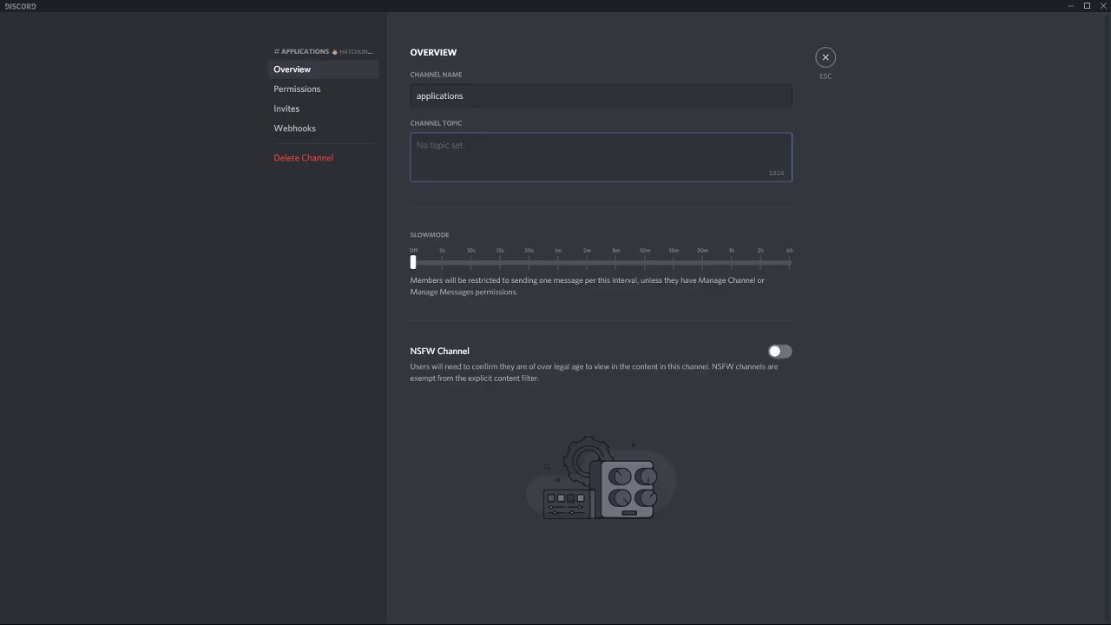
pyautogui.write('Apply to be a dragon!')
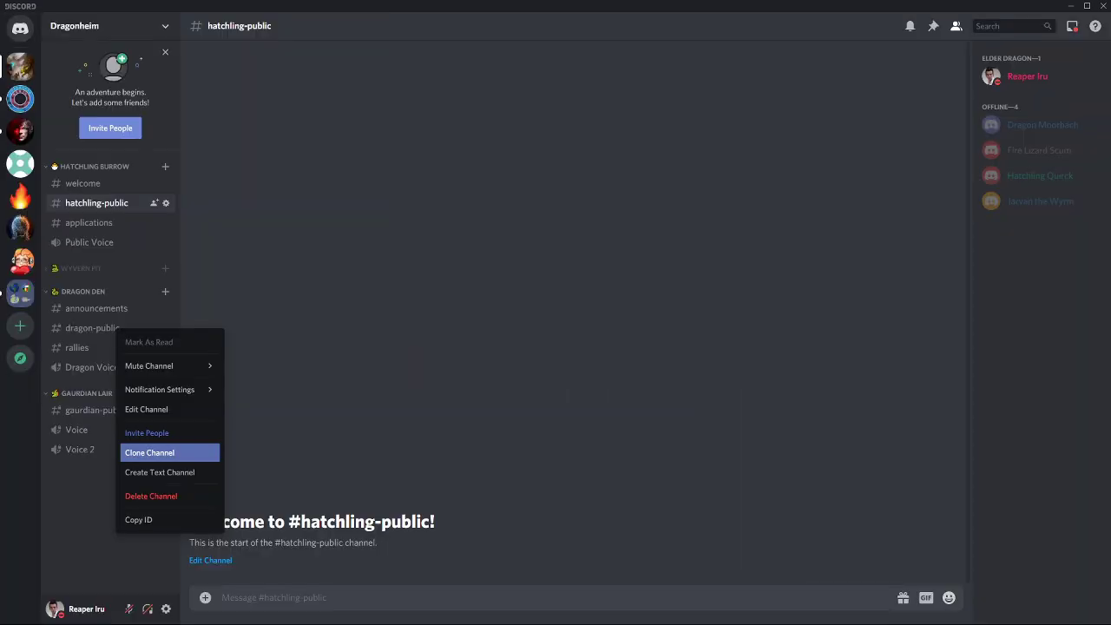
# Step: Clone the dragon-public channel in Dragon Den under the same name and start cloning that copy
pyautogui.click(162, 451)
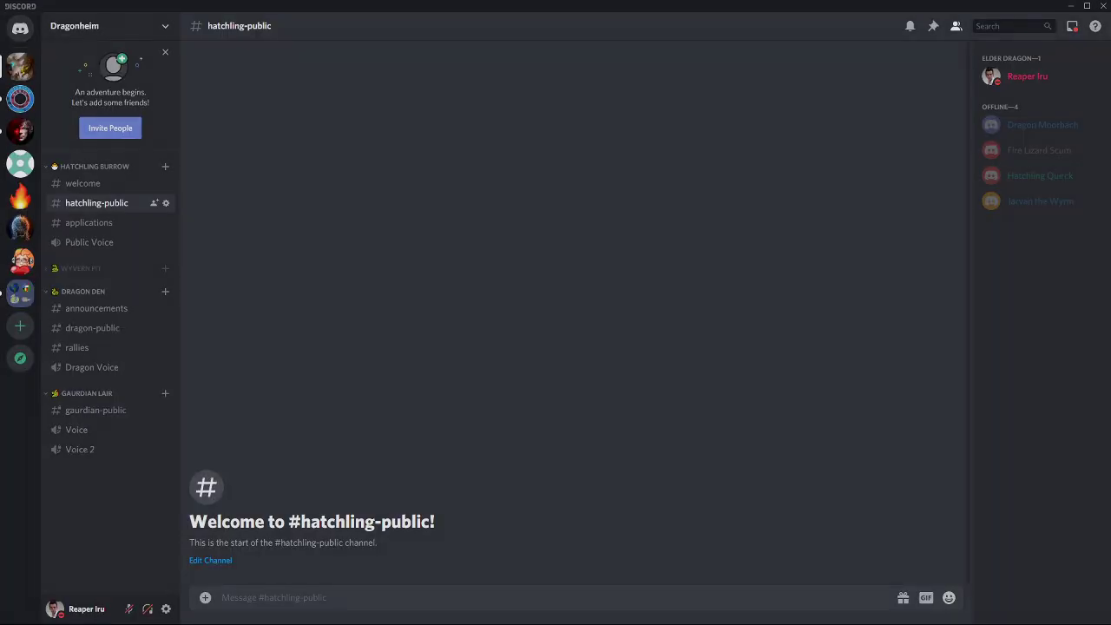
pyautogui.click(635, 373)
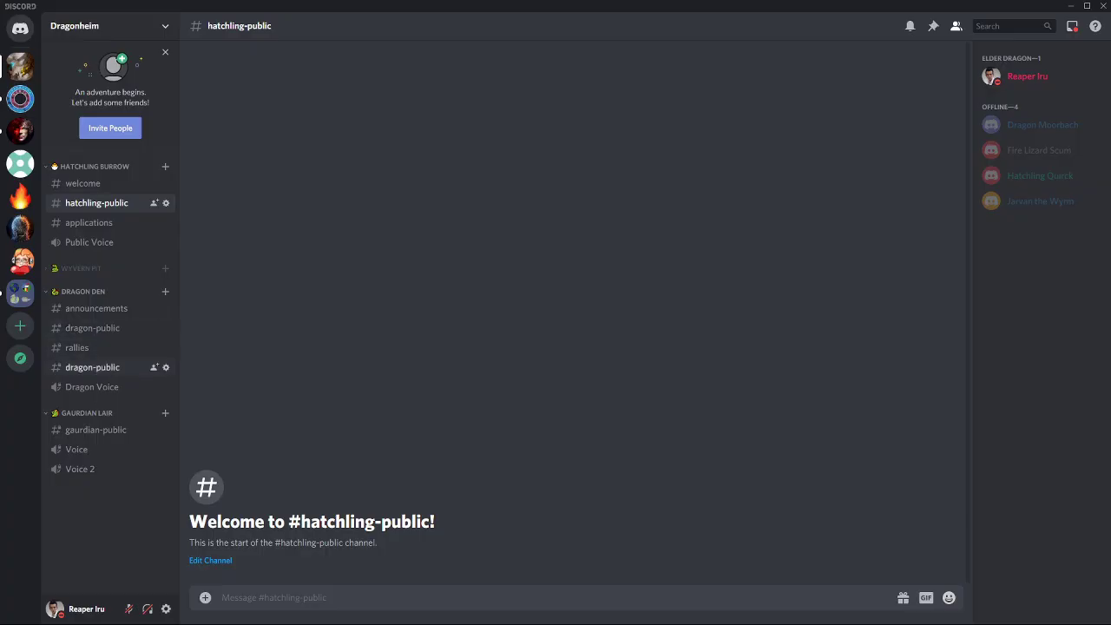
pyautogui.rightClick(100, 365)
pyautogui.moveTo(131, 403)
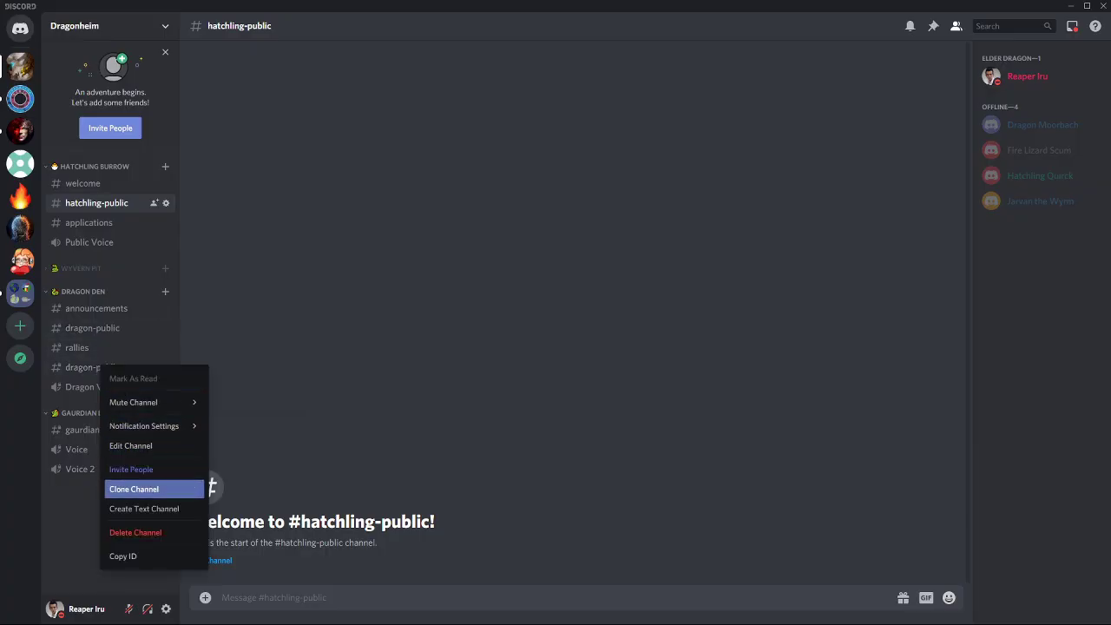
pyautogui.click(134, 488)
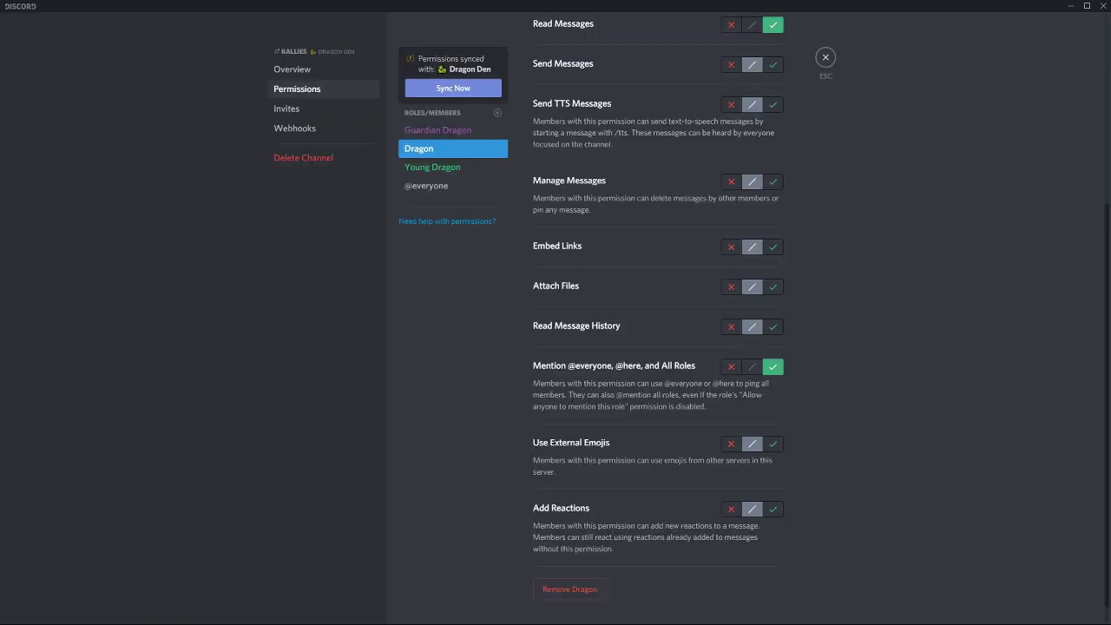
# Step: Leave the rallies settings, deny Send Messages to the Dragon role in the guides channel and save the change
pyautogui.click(826, 57)
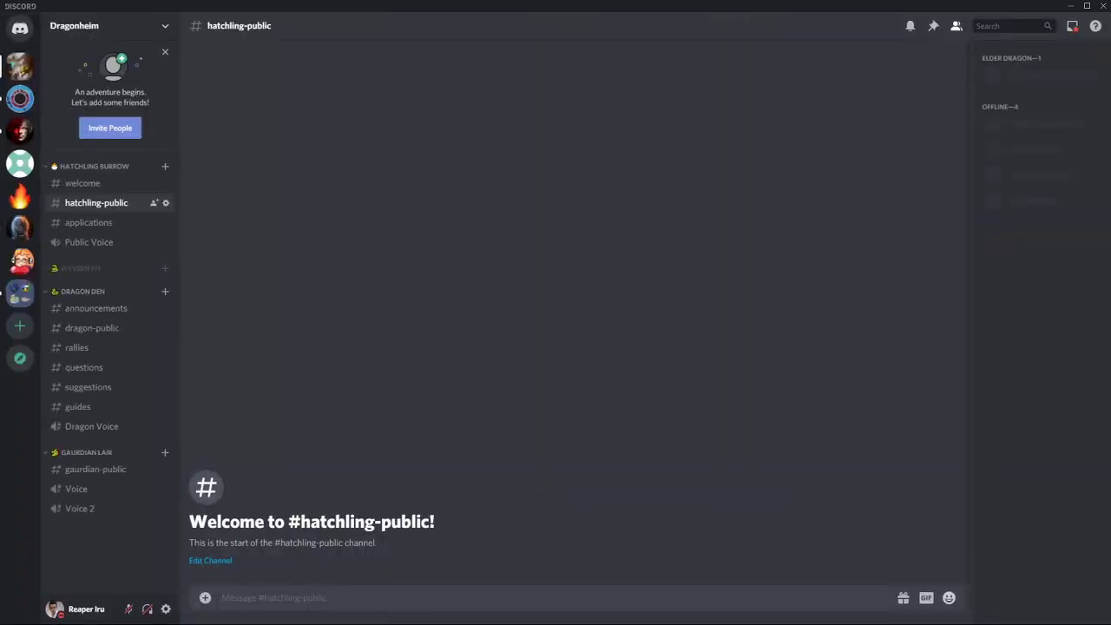
pyautogui.rightClick(74, 406)
pyautogui.click(103, 485)
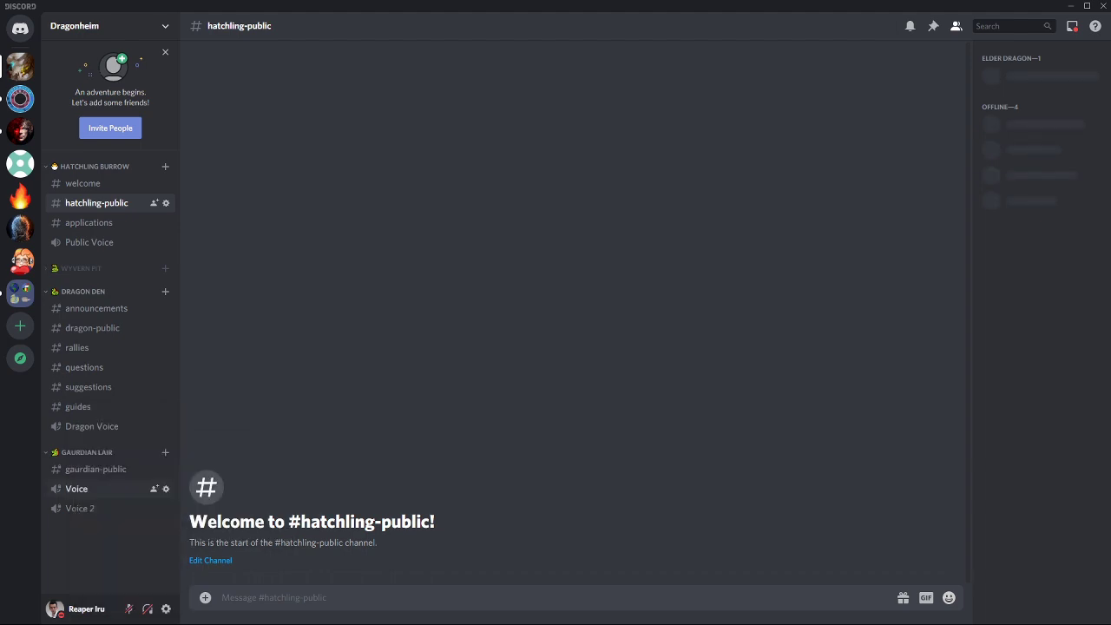
pyautogui.click(731, 349)
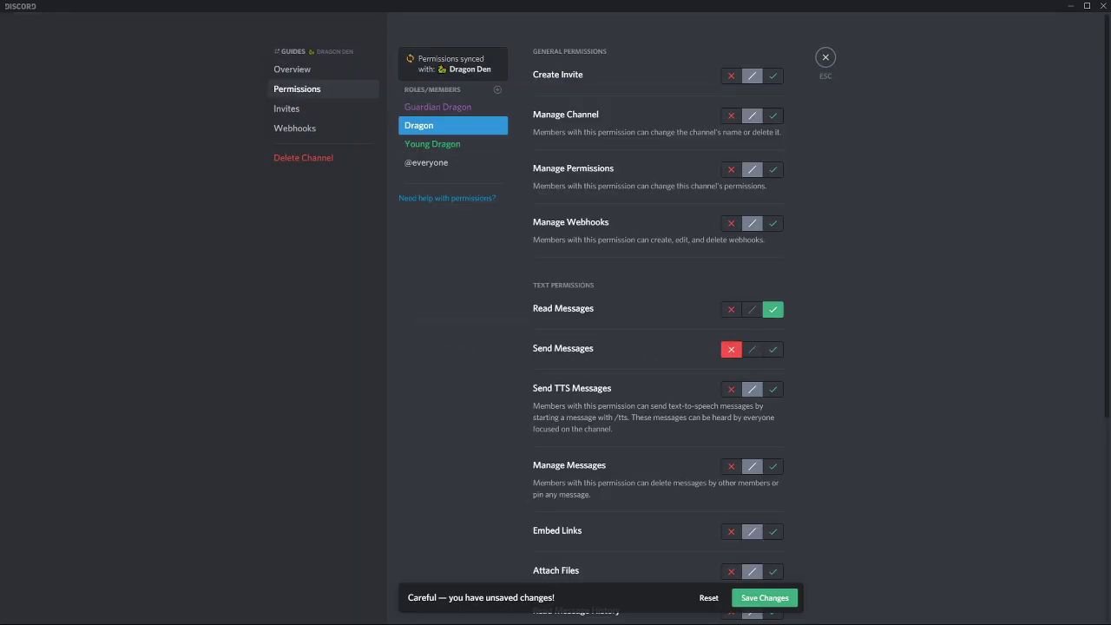
pyautogui.click(765, 598)
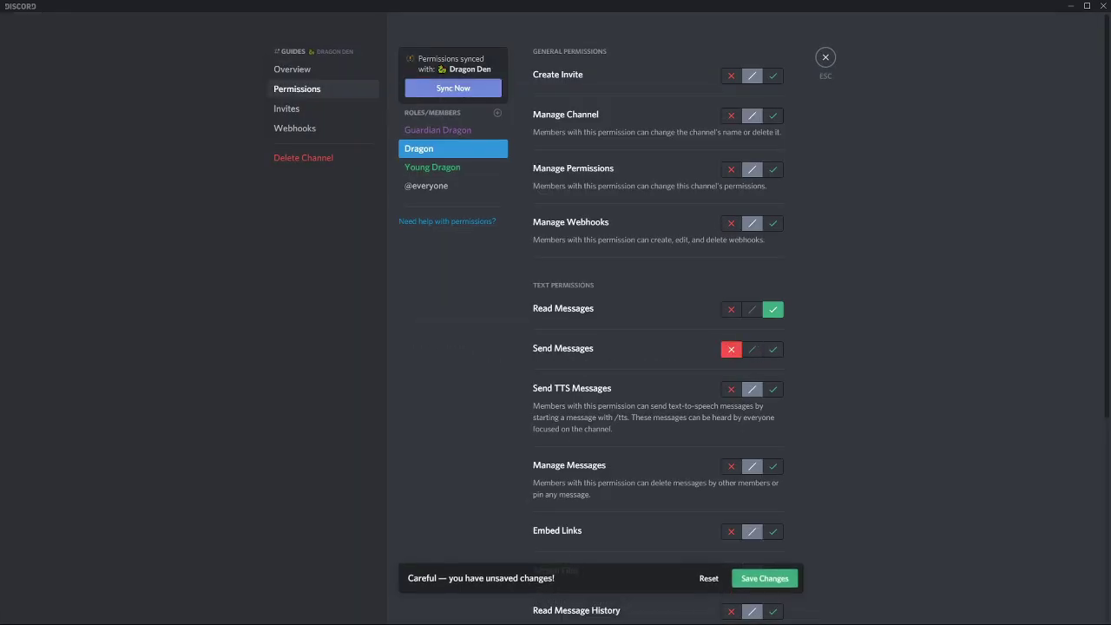
pyautogui.click(825, 57)
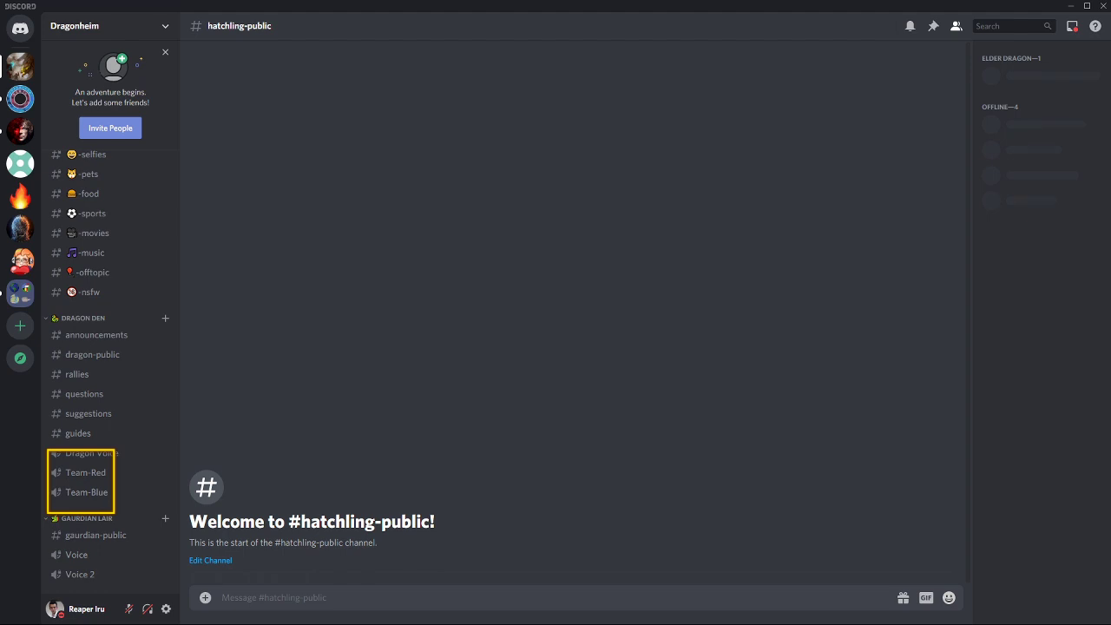
# Step: Set the user limit of the Team-Red voice channel to 5 and save the change
pyautogui.rightClick(91, 458)
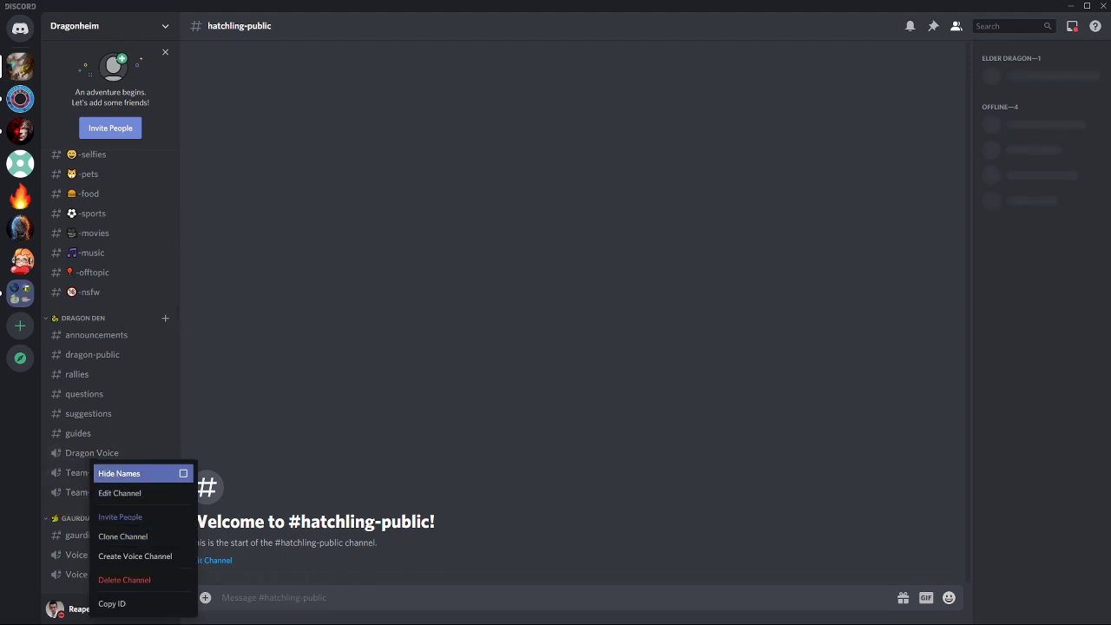
pyautogui.click(119, 493)
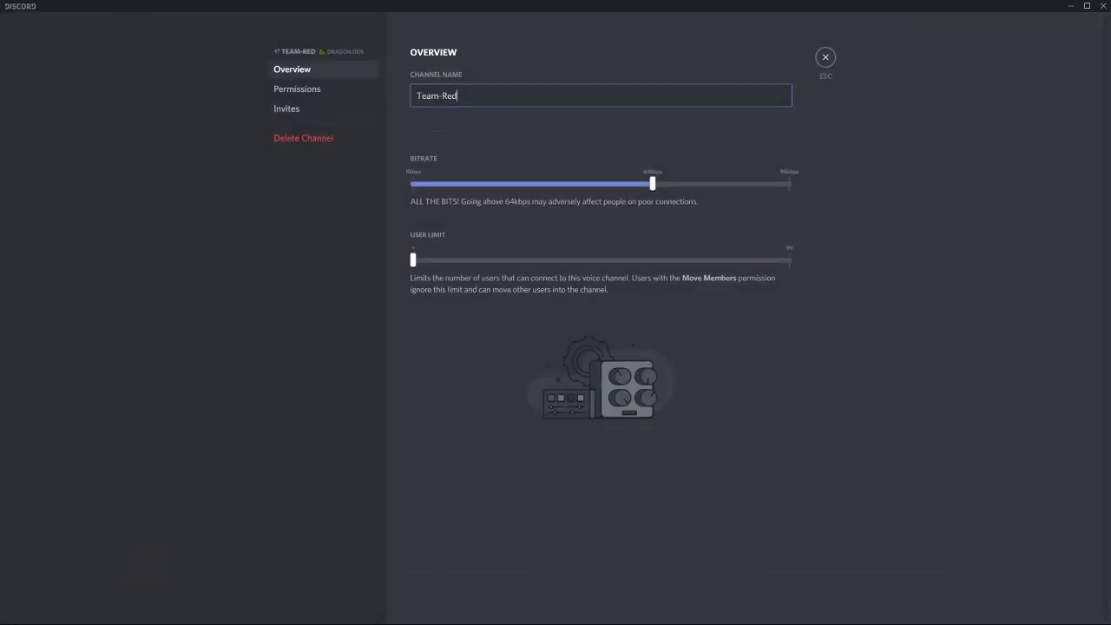
pyautogui.moveTo(413, 259)
pyautogui.mouseDown()
pyautogui.moveTo(461, 260)
pyautogui.moveTo(432, 260)
pyautogui.mouseUp()
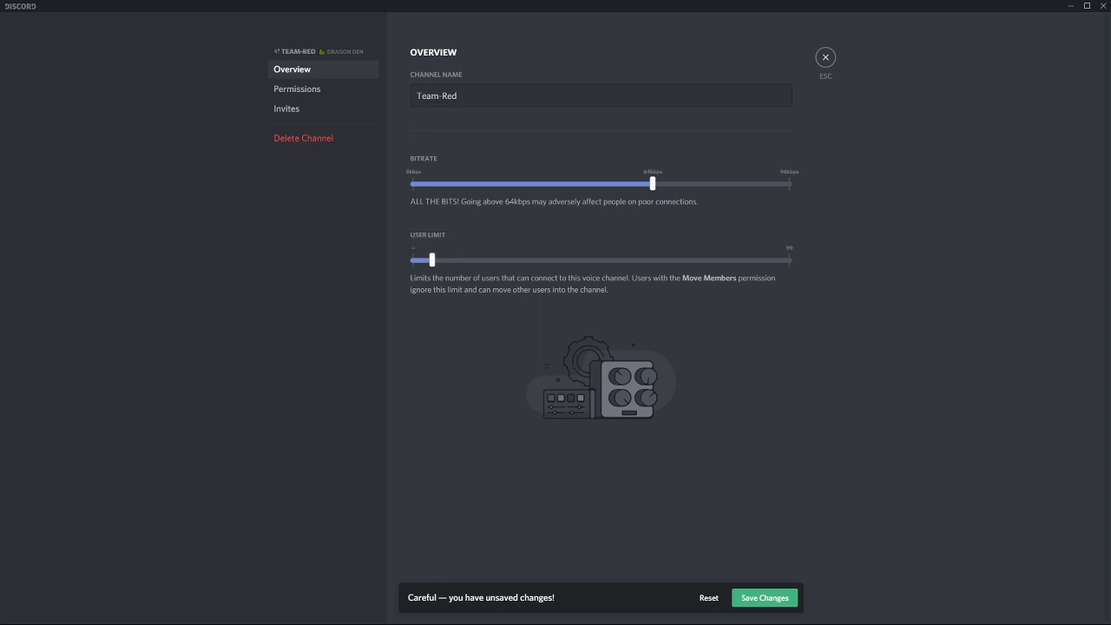
pyautogui.click(765, 597)
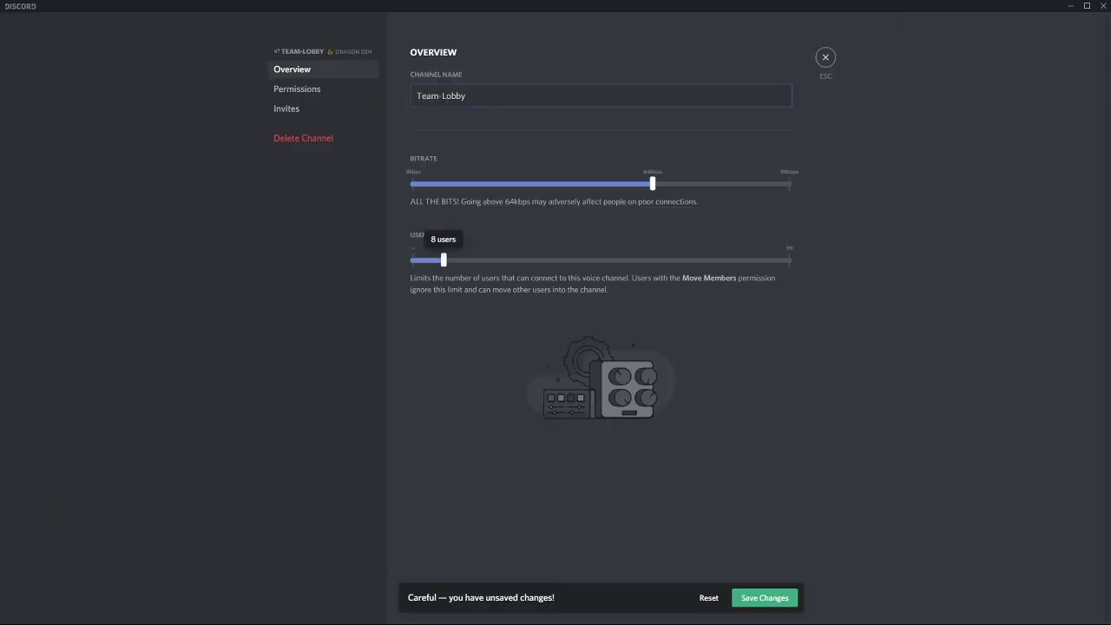
# Step: Set the user limit of the Team-Lobby voice channel to 12 users, save and leave its settings
pyautogui.moveTo(444, 260); pyautogui.dragTo(459, 259)
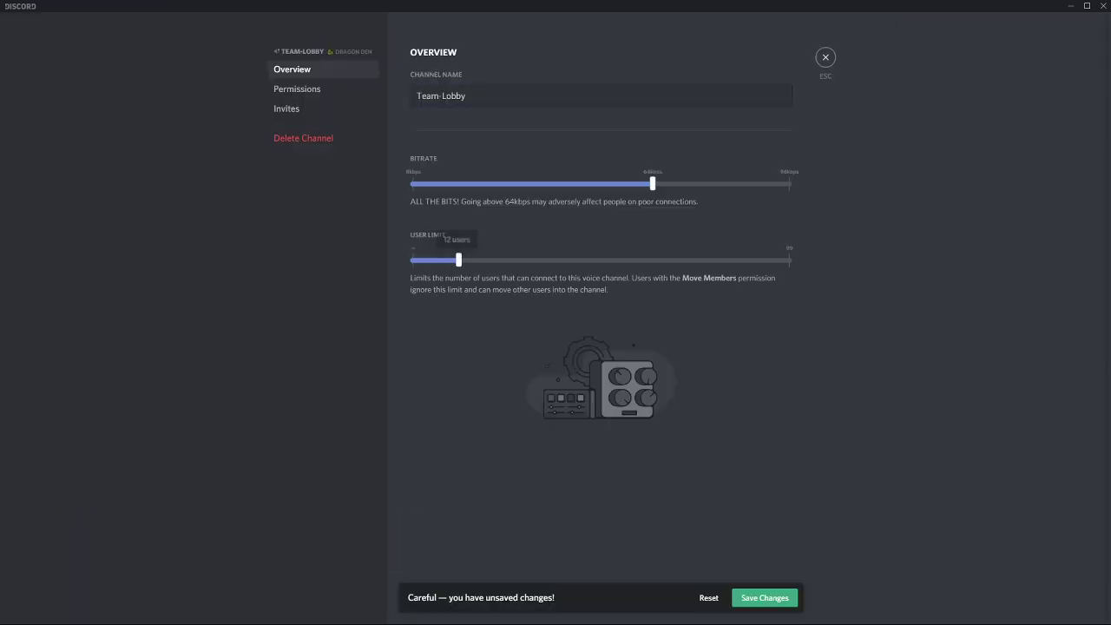
pyautogui.click(765, 598)
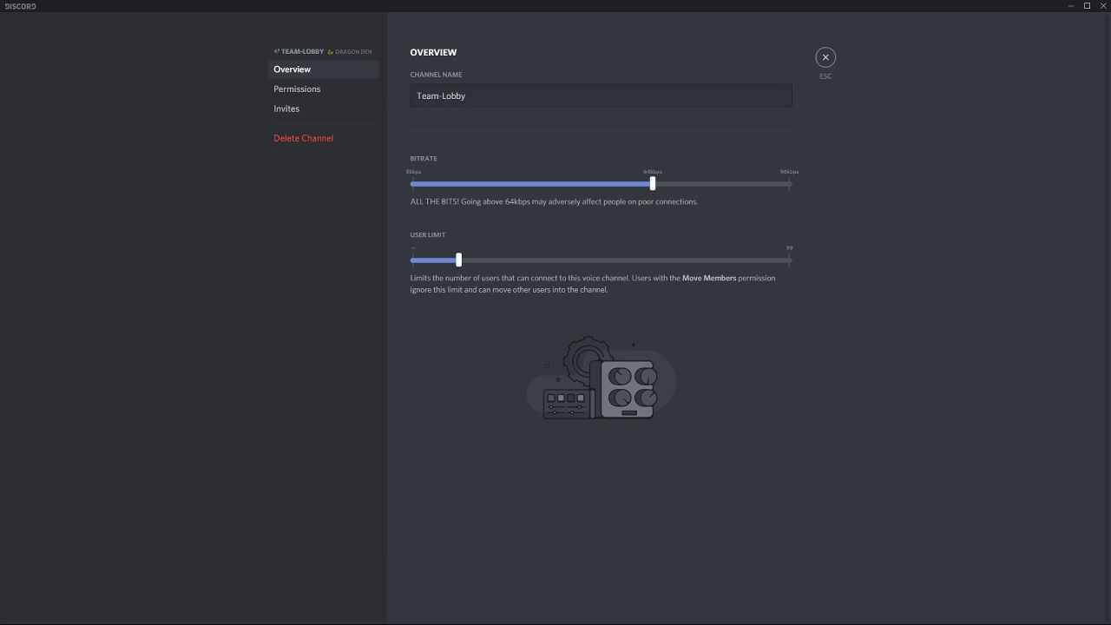
pyautogui.press('Escape')
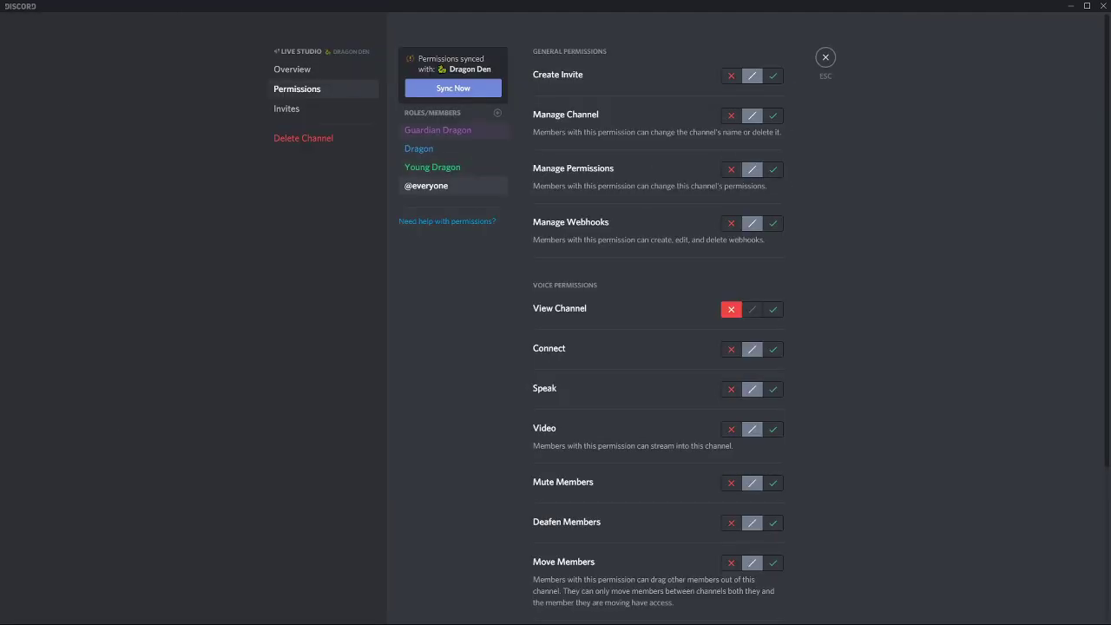
# Step: Review the Live Studio voice channel's permissions for the Guardian Dragon, Dragon and Young Dragon roles
pyautogui.click(452, 130)
pyautogui.click(452, 148)
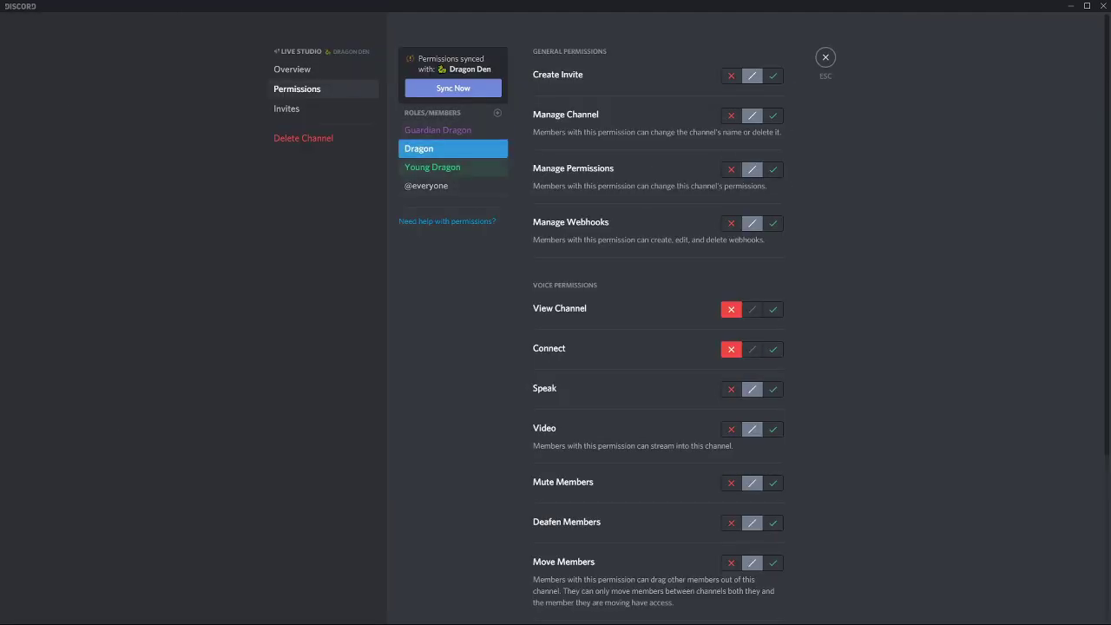
pyautogui.click(452, 167)
pyautogui.click(452, 130)
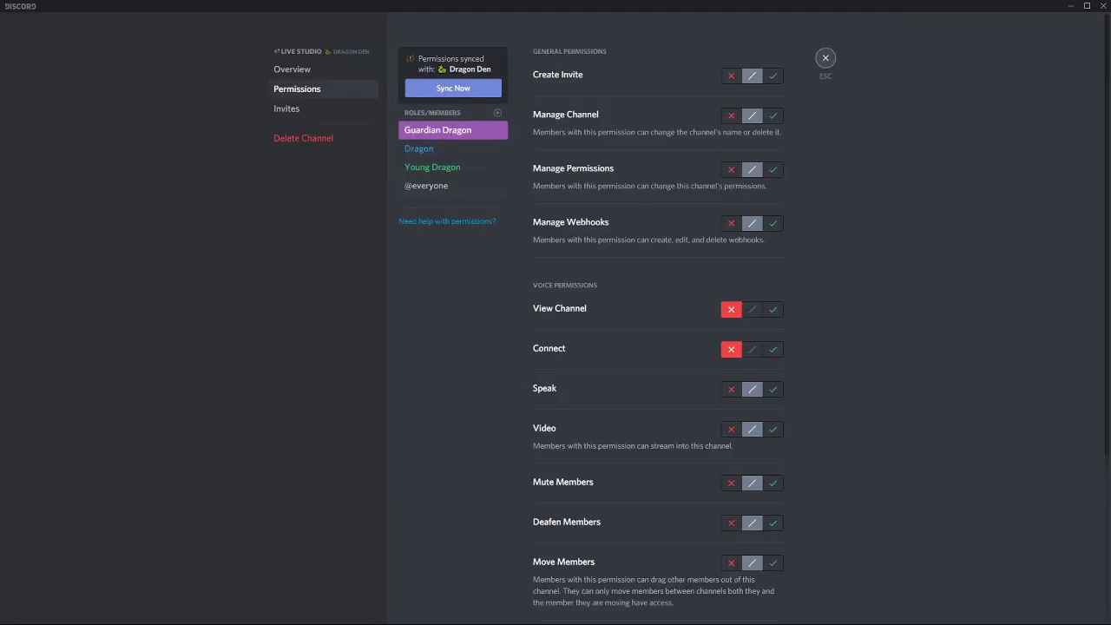
pyautogui.click(826, 57)
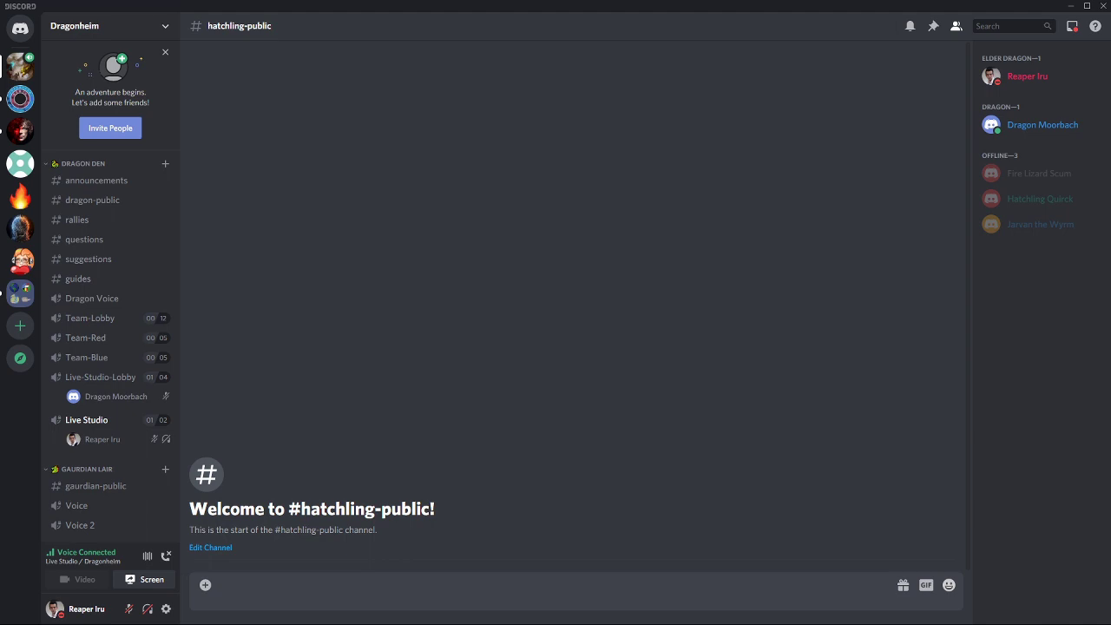
# Step: Move the waiting Dragon member from Live-Studio-Lobby into Live Studio and disconnect from the voice channel
pyautogui.moveTo(115, 395); pyautogui.dragTo(119, 423)
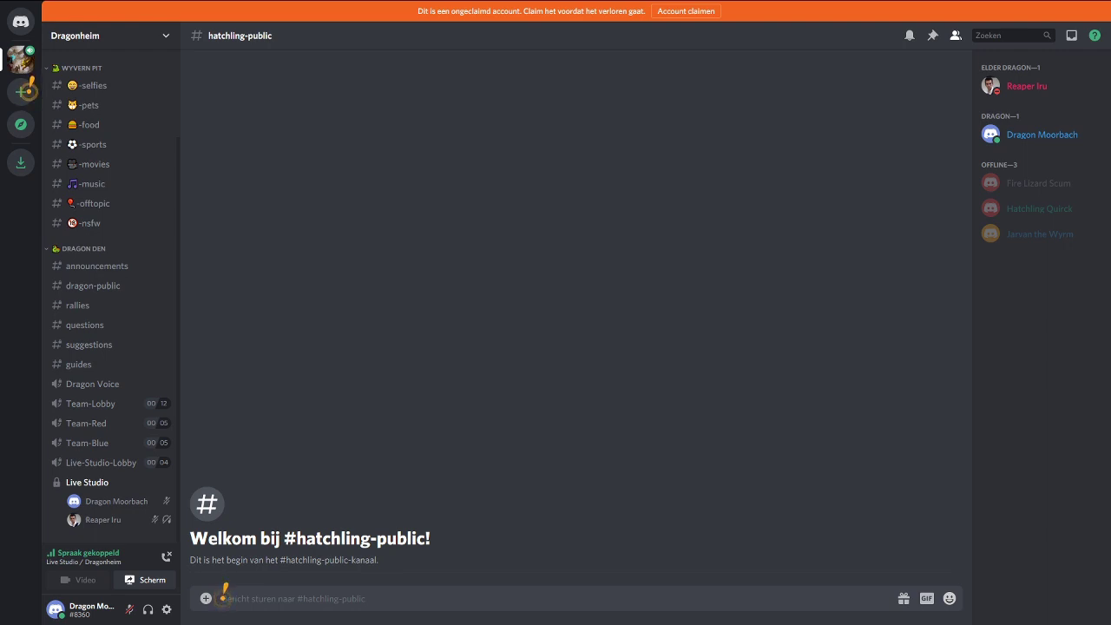
pyautogui.click(166, 556)
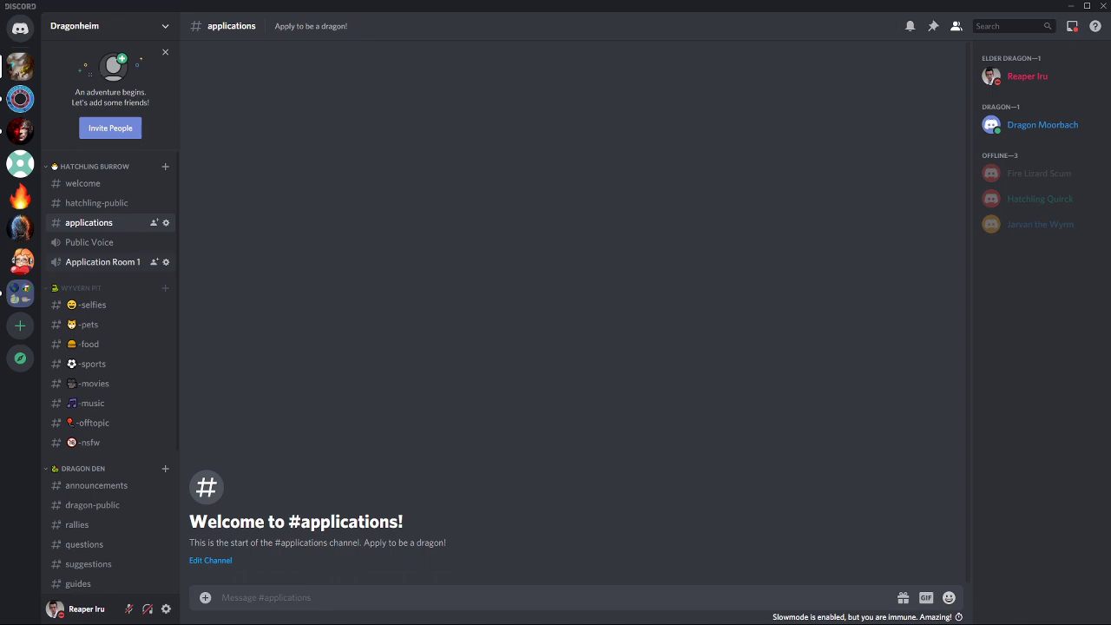
pyautogui.click(166, 262)
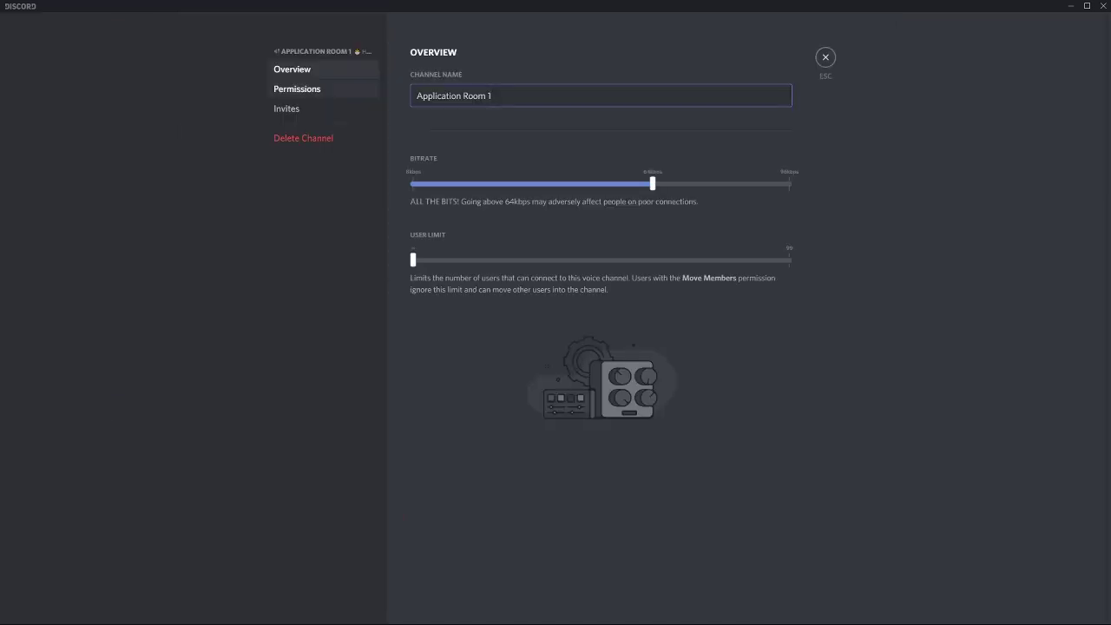
pyautogui.click(297, 90)
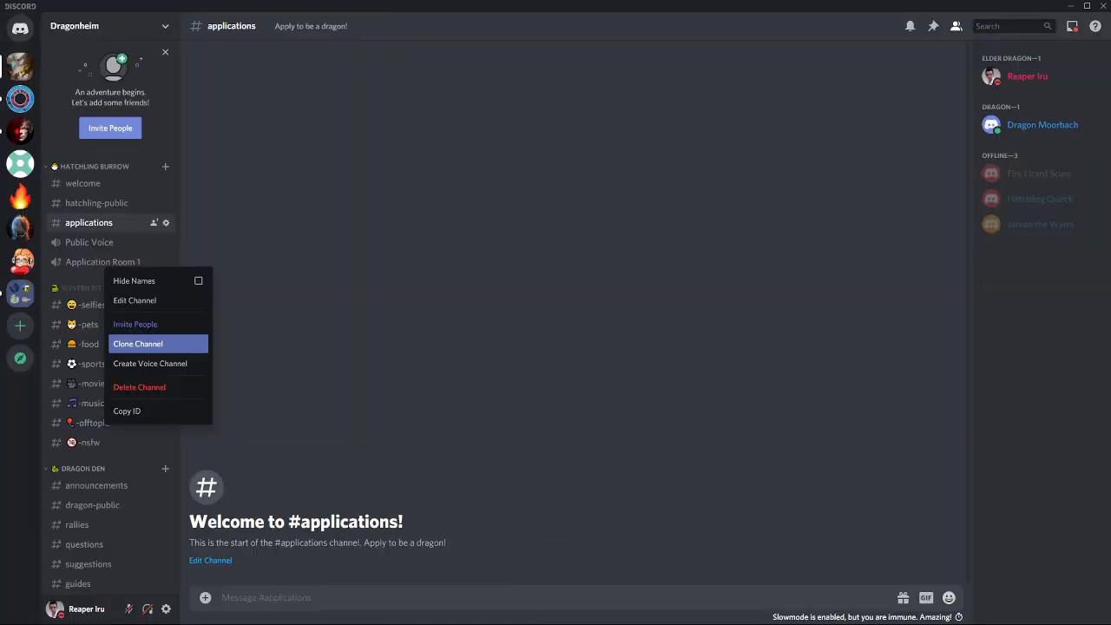
pyautogui.click(134, 300)
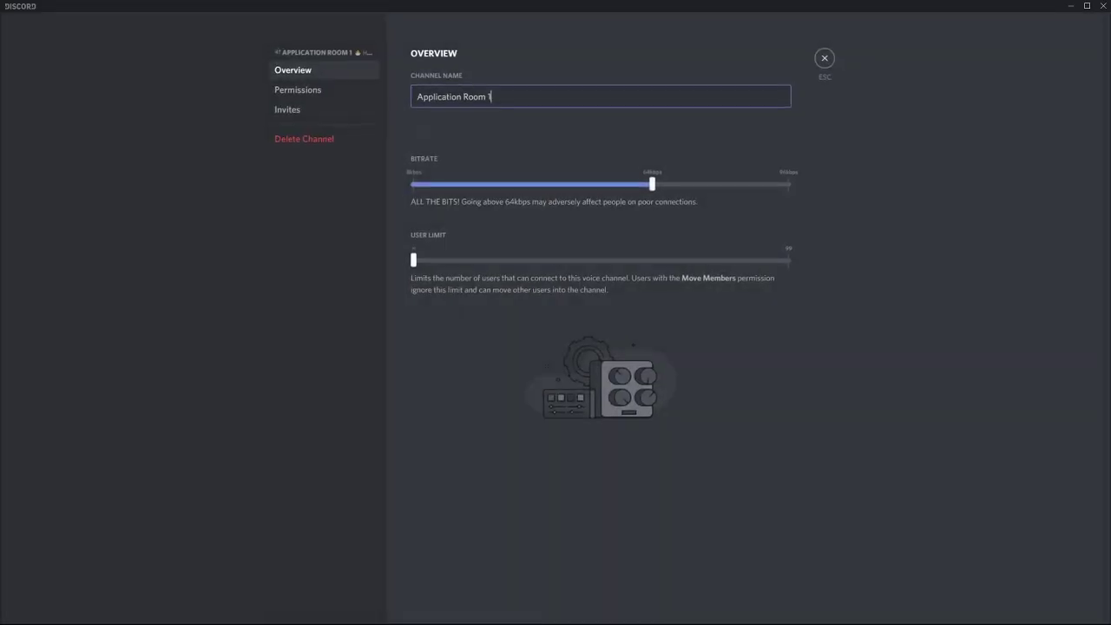
pyautogui.click(297, 89)
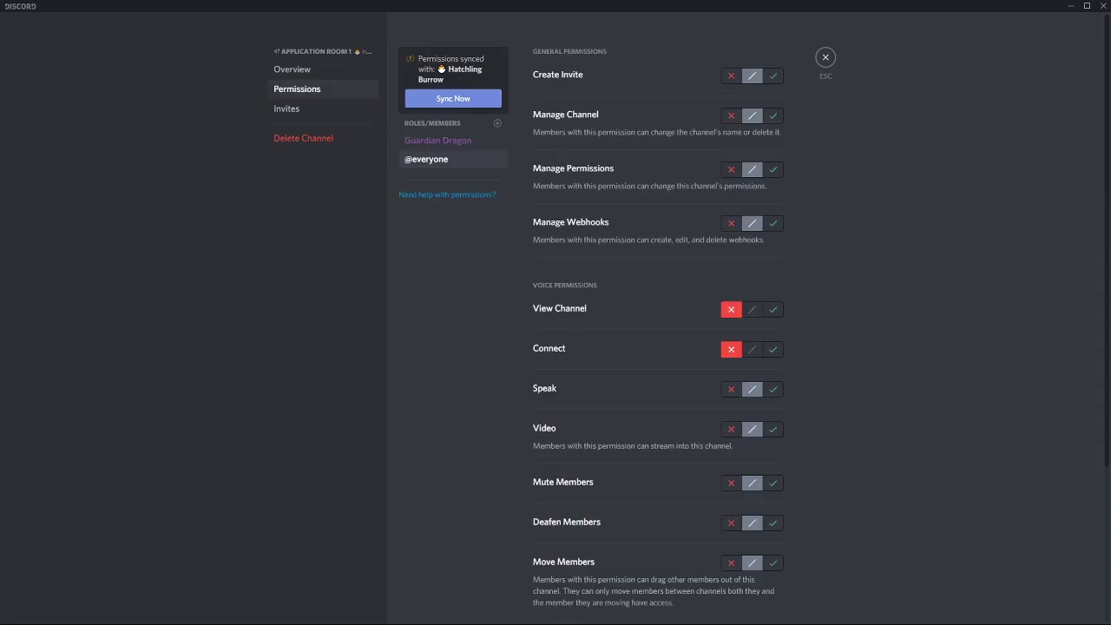
# Step: Allow the Move Members permission for the Guardian Dragon role in the Application Room 1 voice channel
pyautogui.click(438, 141)
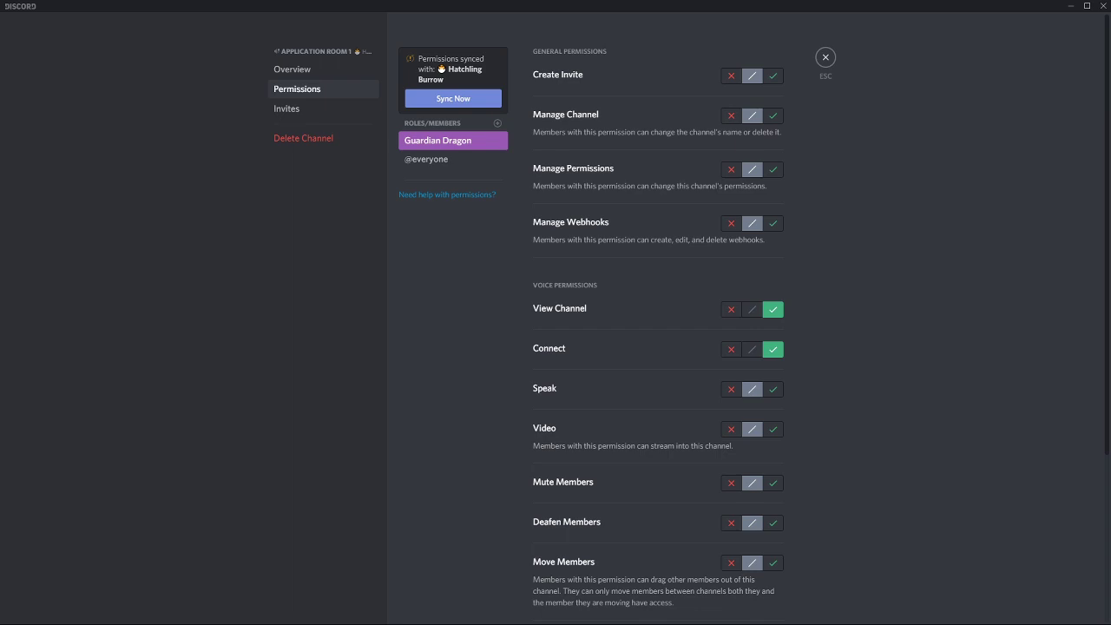
pyautogui.scroll(-2, 658, 348)
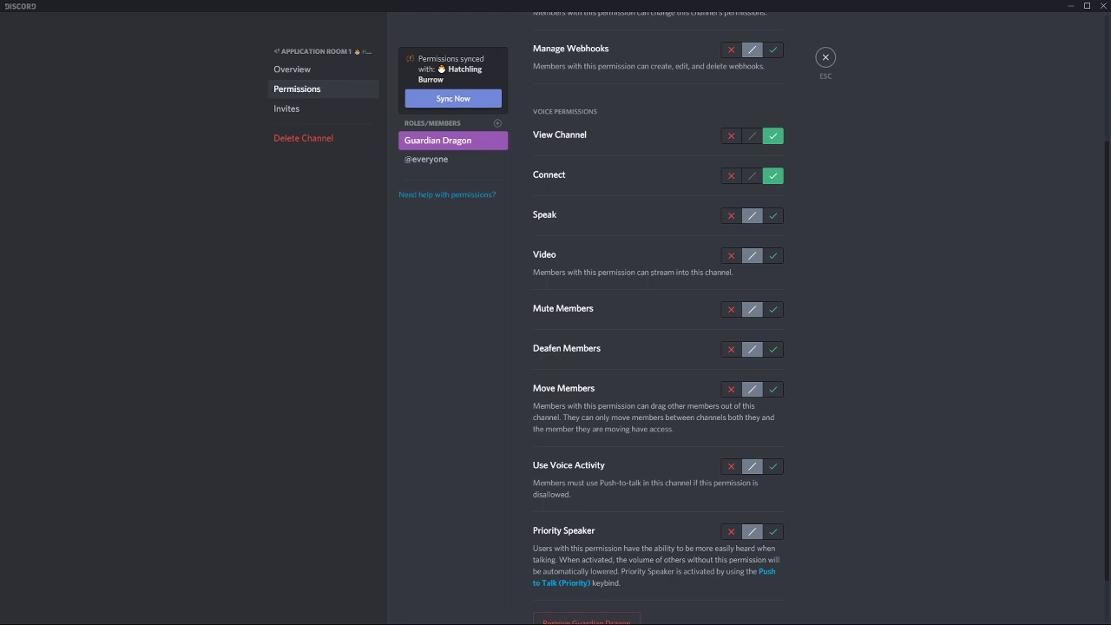
pyautogui.click(773, 389)
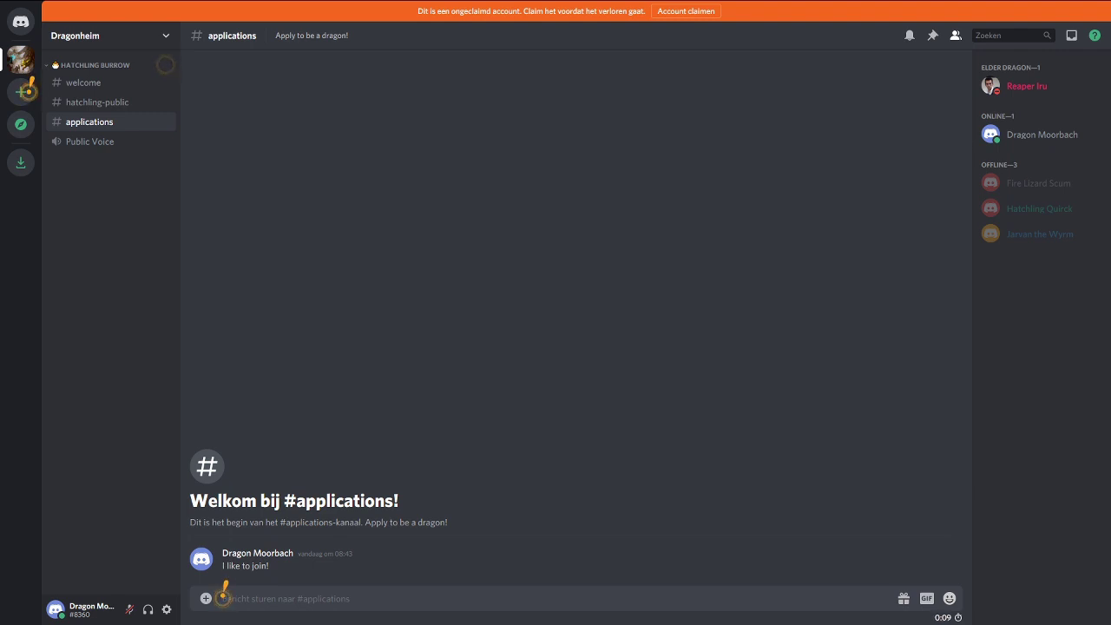
# Step: Add the online applicant as an individual member in the Application Room 1 voice channel's permissions
pyautogui.click(166, 262)
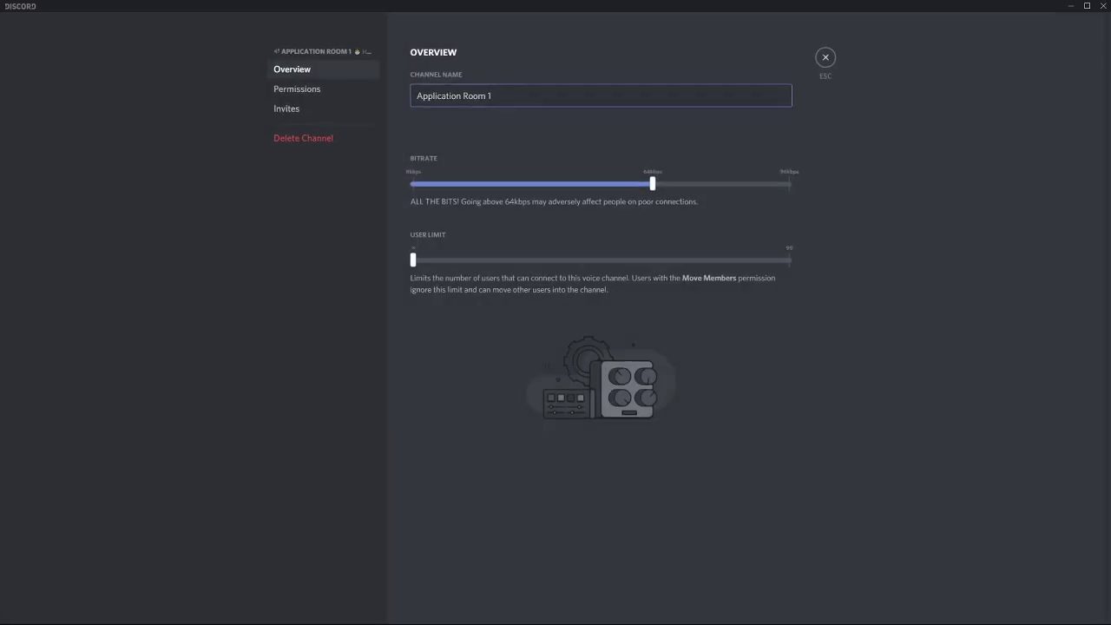
pyautogui.click(297, 88)
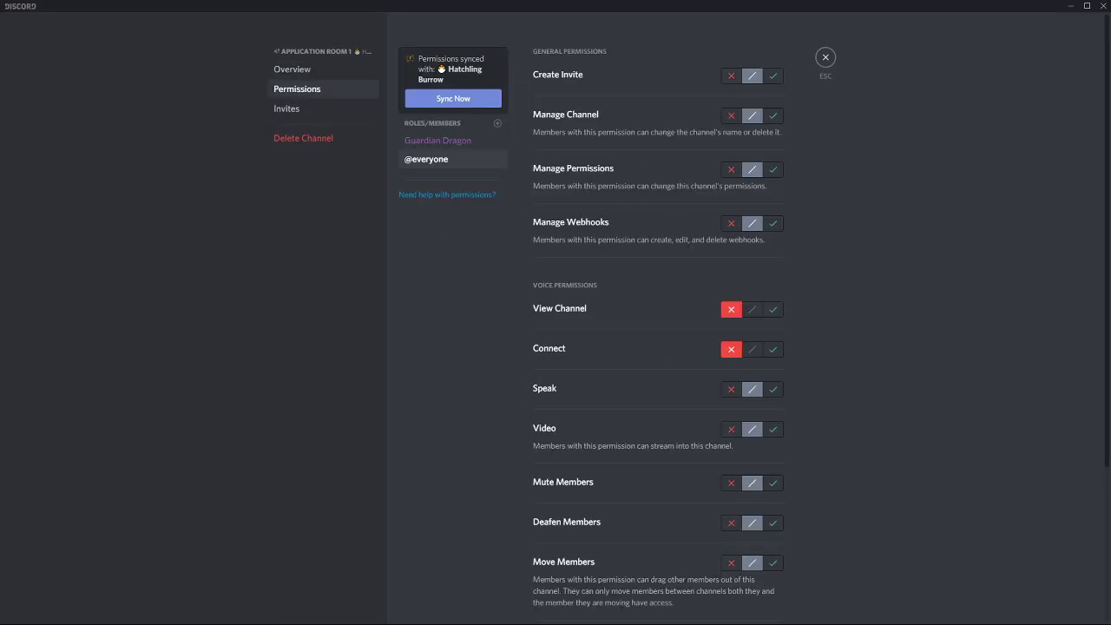
pyautogui.click(497, 124)
pyautogui.scroll(-2, 469, 260)
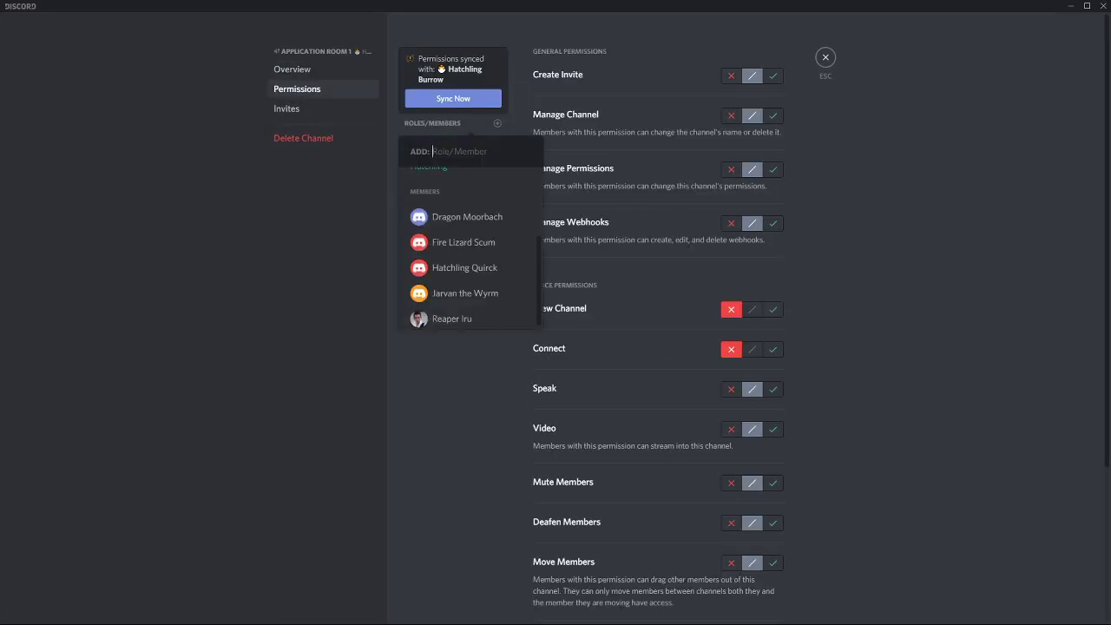
pyautogui.click(467, 216)
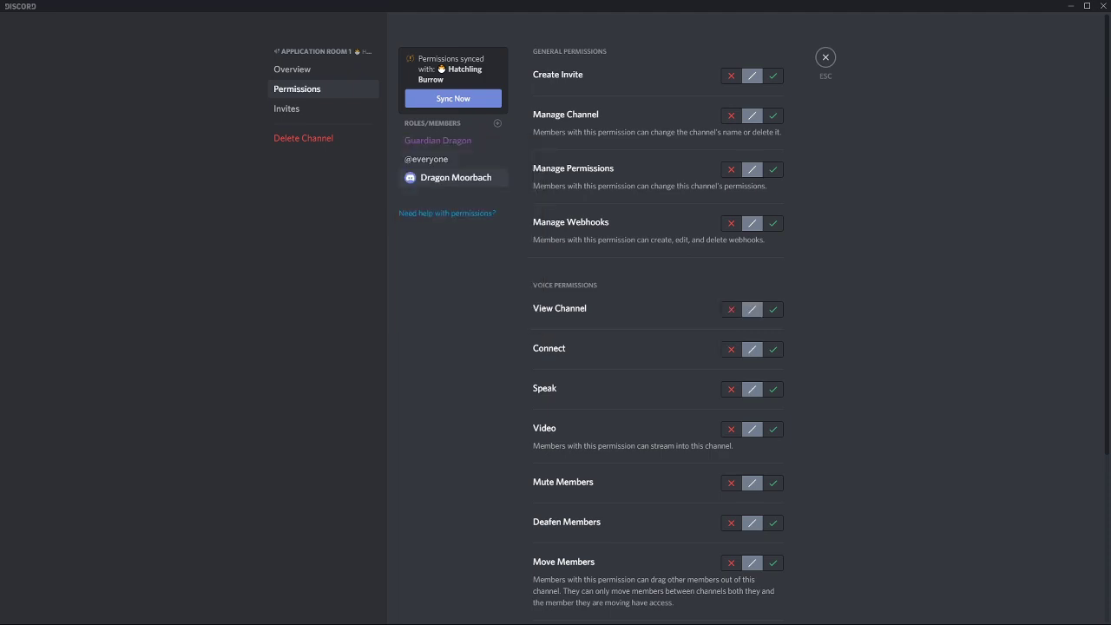
# Step: Allow View Channel and Connect for the added applicant in Application Room 1 and save the changes
pyautogui.click(772, 310)
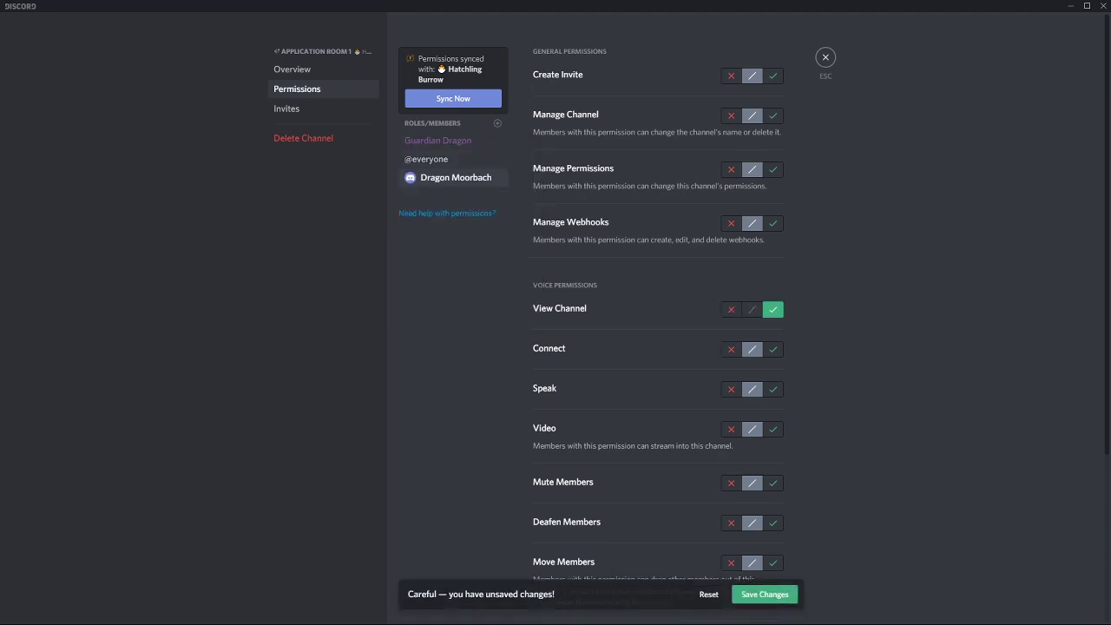
pyautogui.click(773, 350)
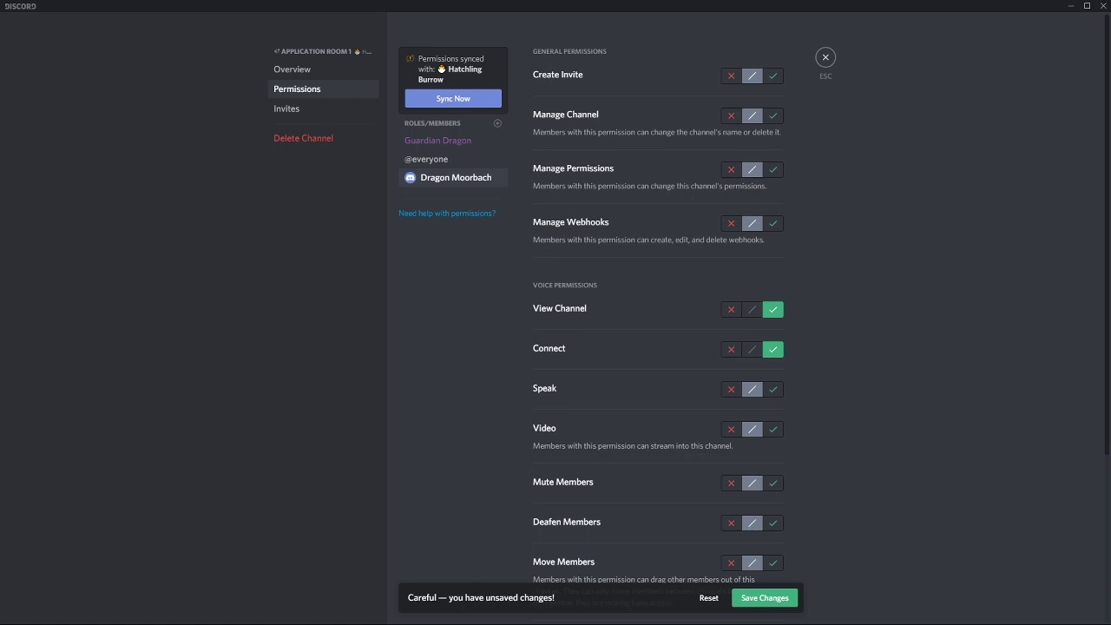
pyautogui.click(764, 598)
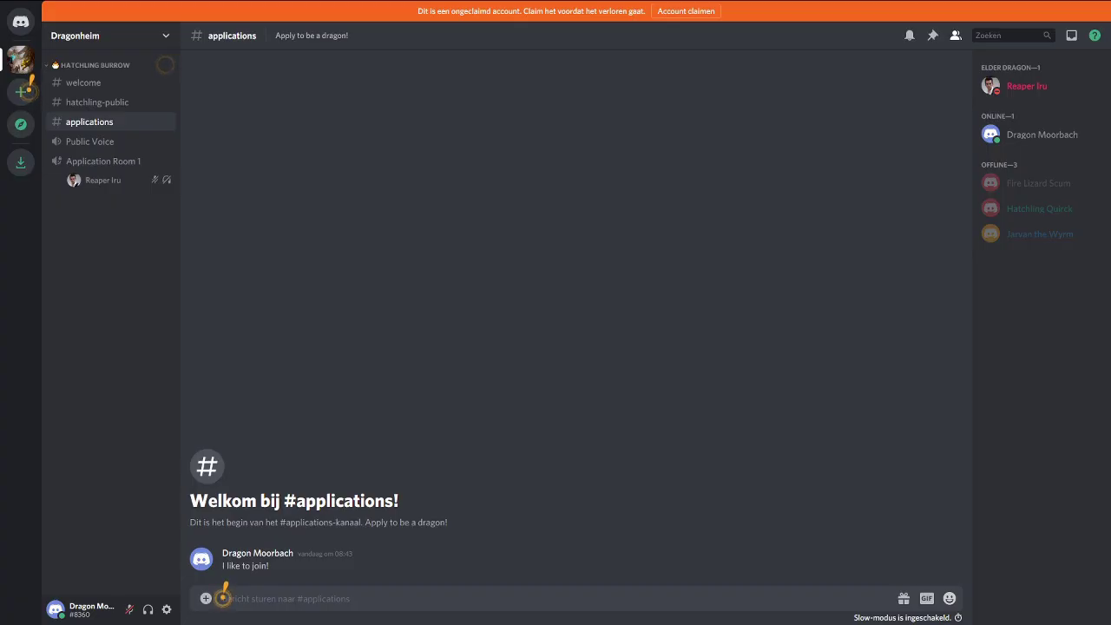
# Step: Join the Application Room 1 voice channel from the applicant's account and dismiss the microphone access notice
pyautogui.click(102, 161)
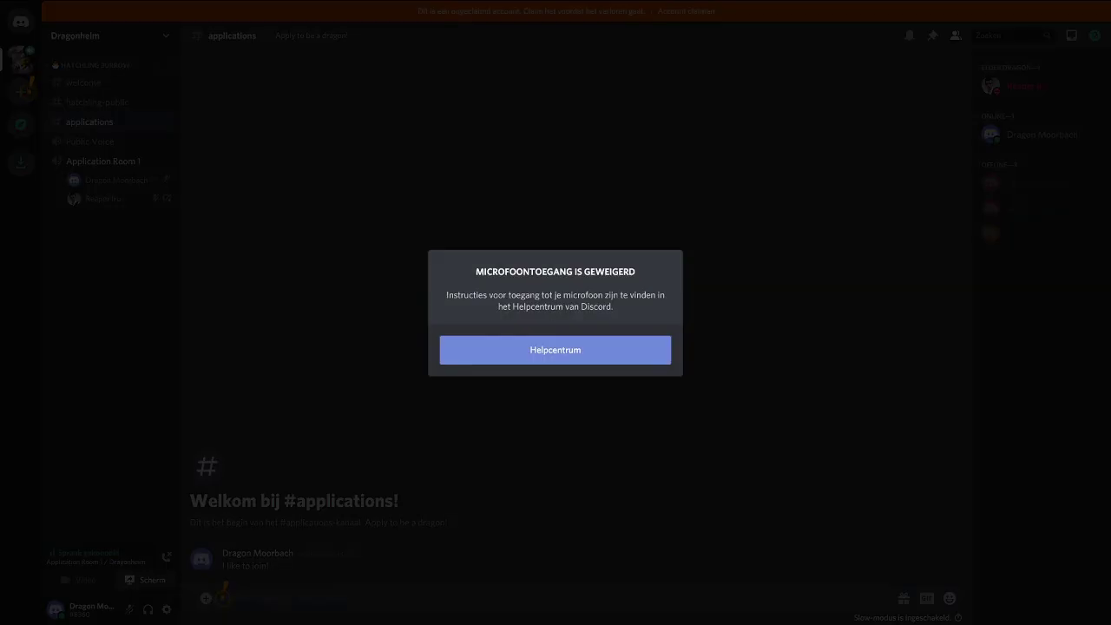
pyautogui.click(223, 593)
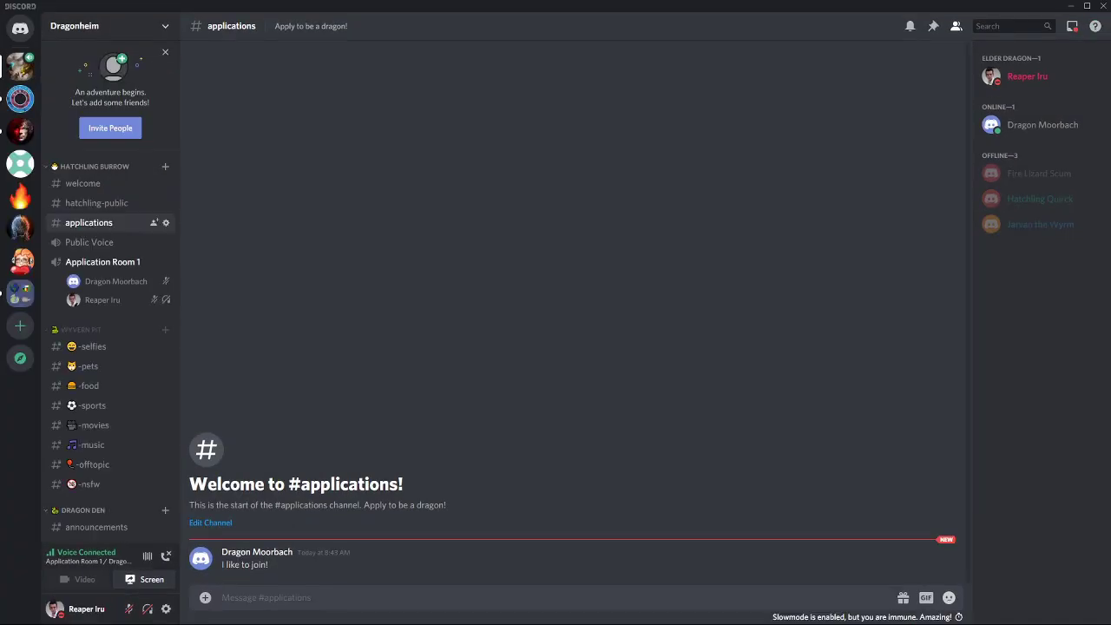